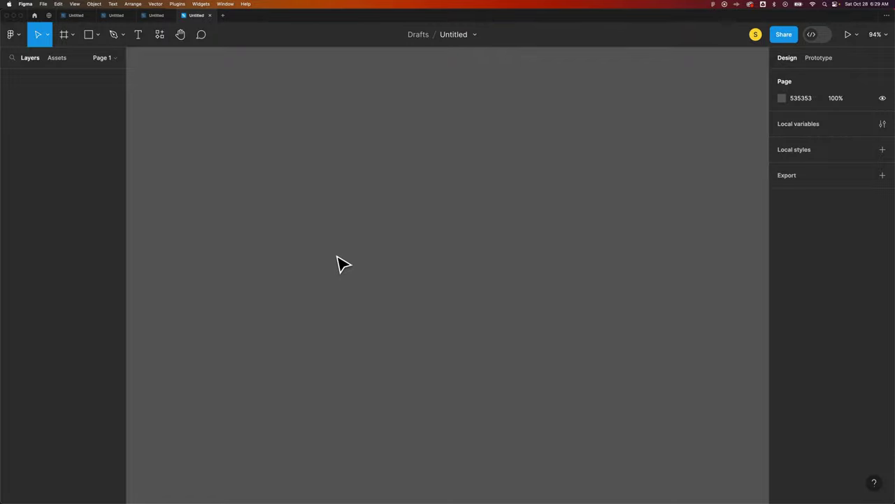
Step: Place the portrait JPEG from Downloads on the canvas as a 579 × 518 image
click(15, 40)
mouse_move(35, 107)
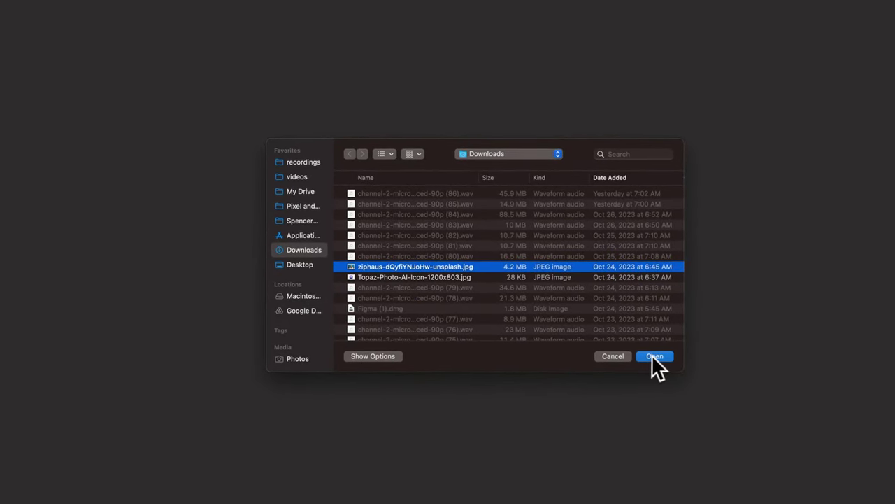
click(673, 371)
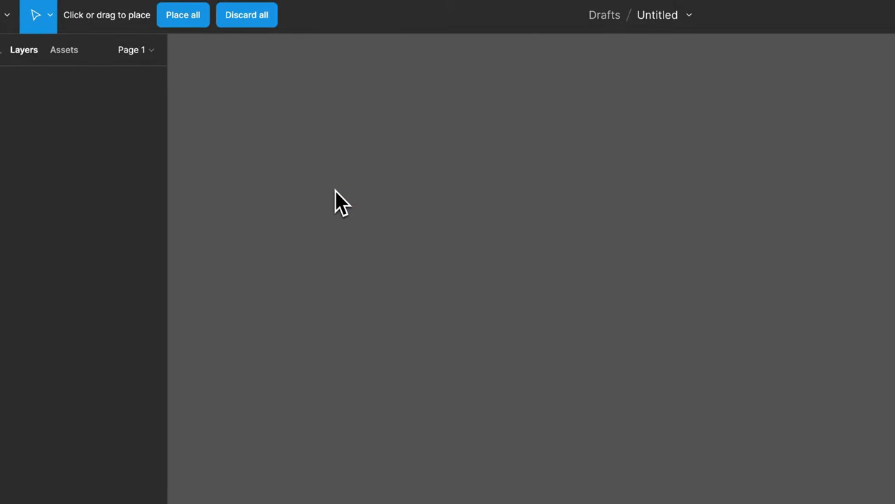
drag(334, 176, 541, 355)
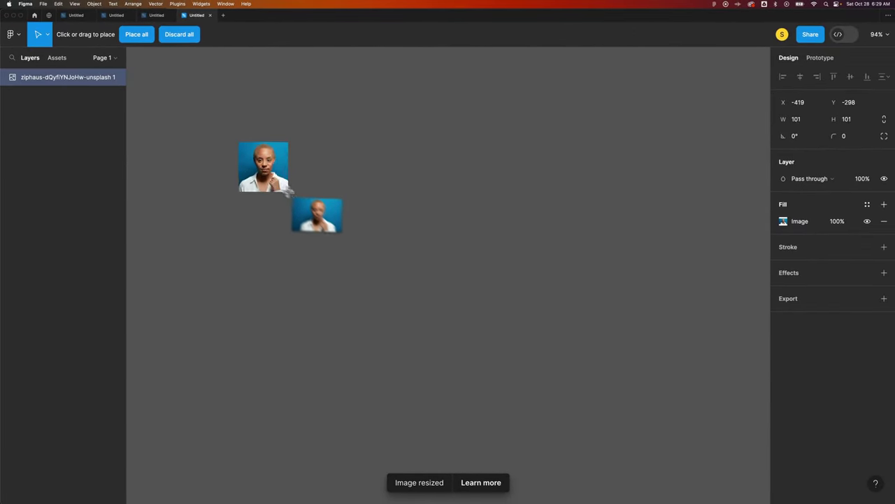
drag(378, 261, 523, 397)
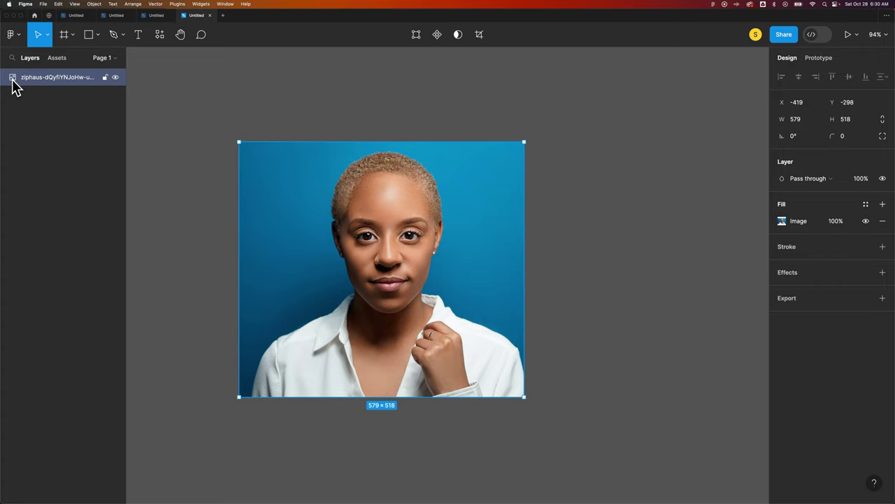
Step: Duplicate the portrait photo and move the 579 × 518 copy right of the original, to X 350
key(Escape)
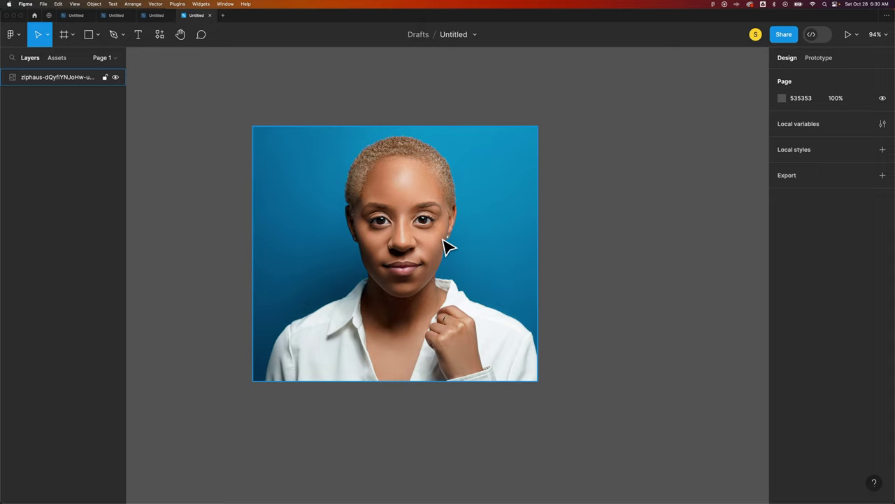
click(448, 245)
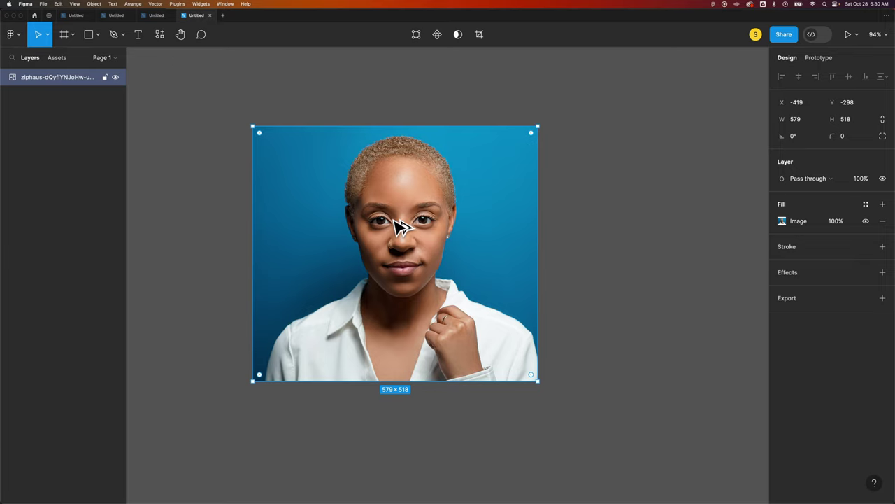
drag(360, 221, 690, 226)
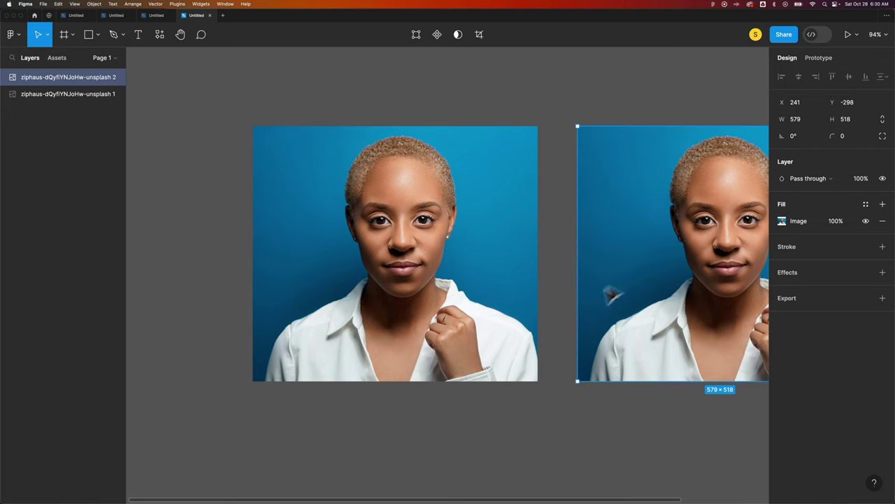
click(570, 315)
drag(570, 315, 452, 330)
drag(496, 286, 556, 273)
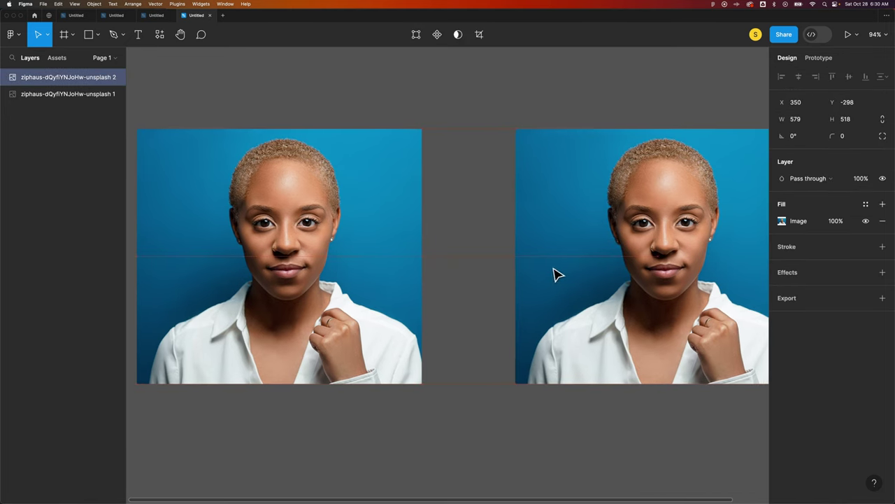
scroll(490, 260, left, 3)
click(448, 248)
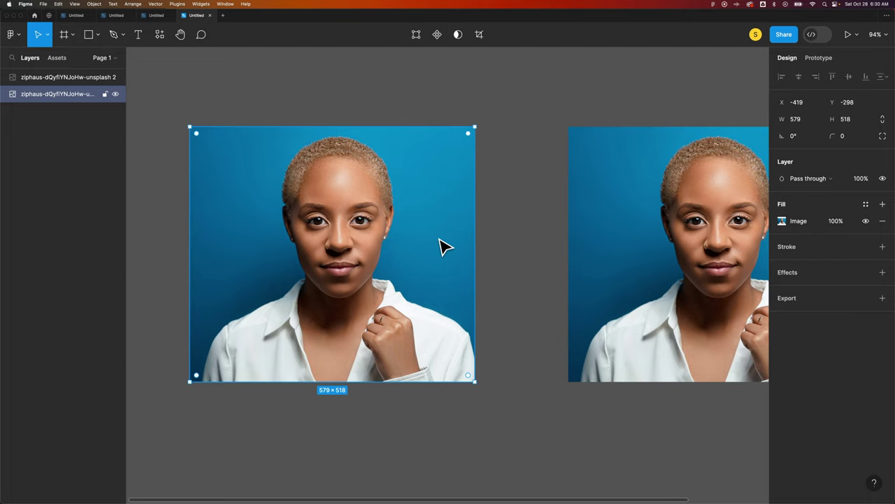
click(684, 214)
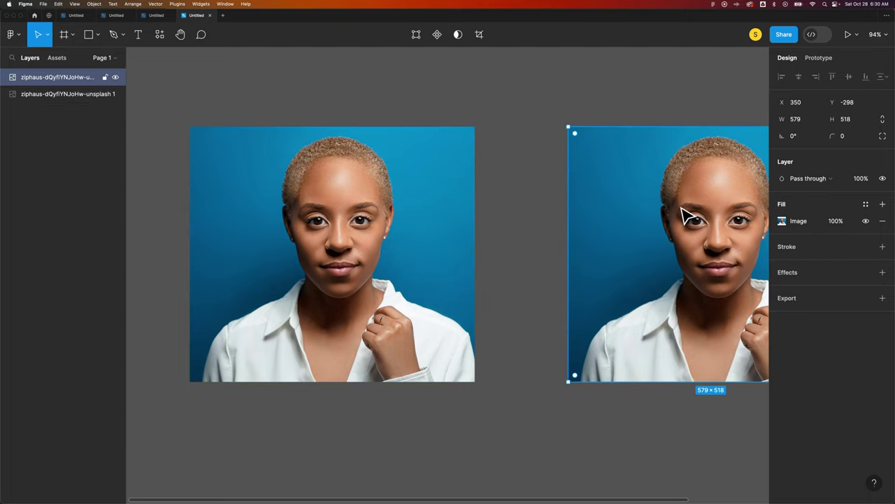
Step: Draw a 633 × 555 light gray rectangle over the left portrait and send it to back
click(528, 234)
drag(525, 233, 566, 228)
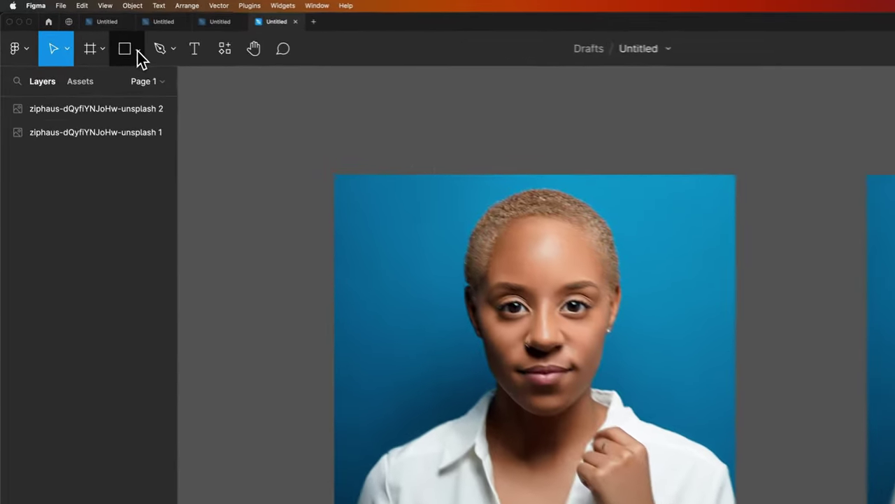
click(97, 36)
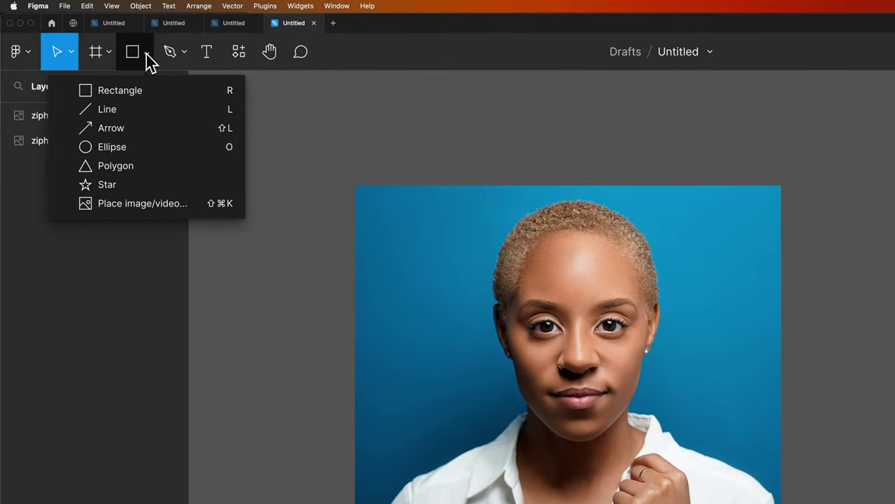
click(143, 92)
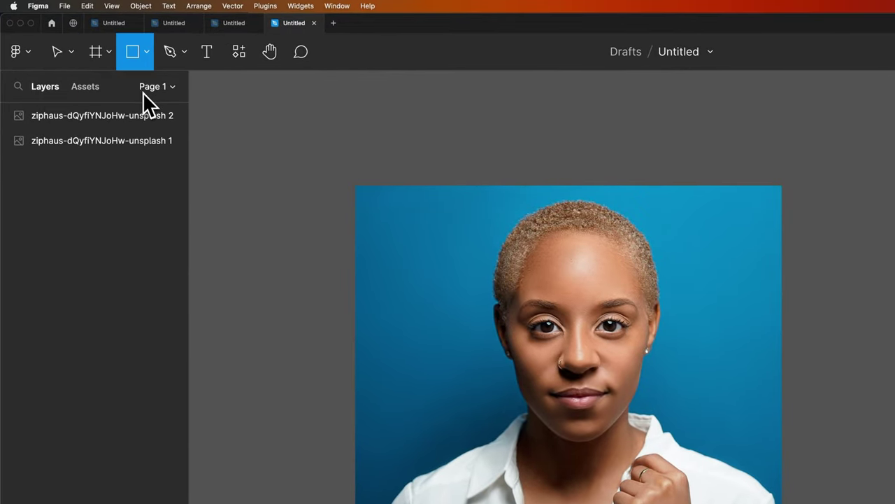
drag(333, 173, 535, 390)
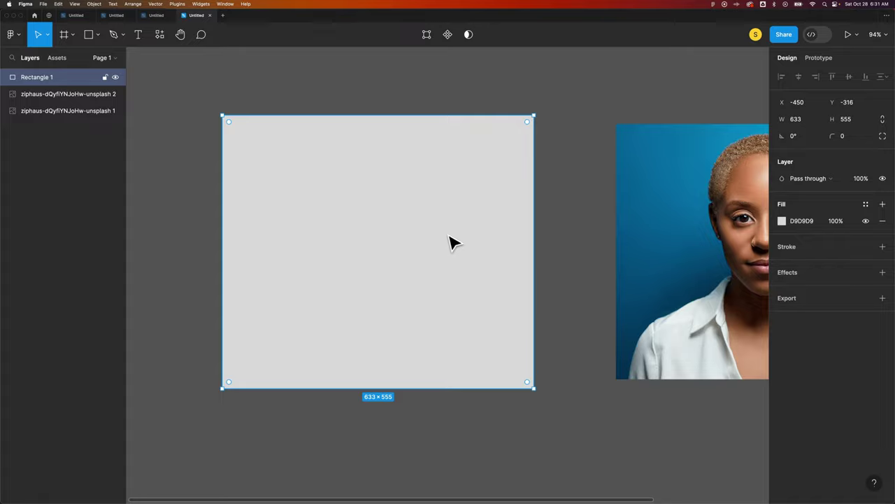
right_click(462, 196)
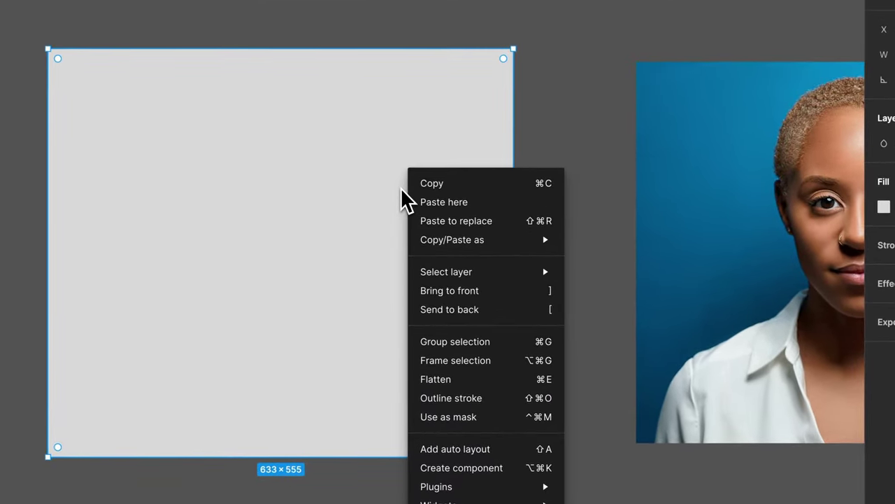
click(474, 316)
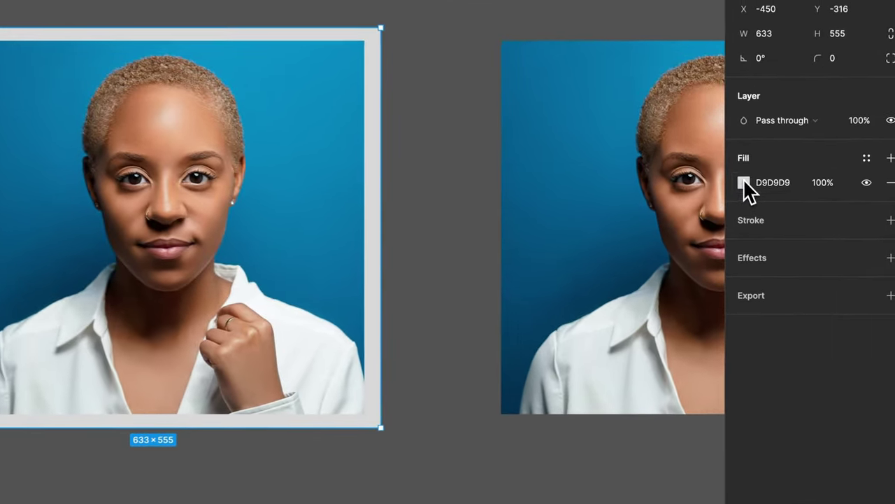
Step: Make the rectangle's fill a linear gradient of 000000, opaque to transparent, with the solid stop moved onto the face
click(742, 180)
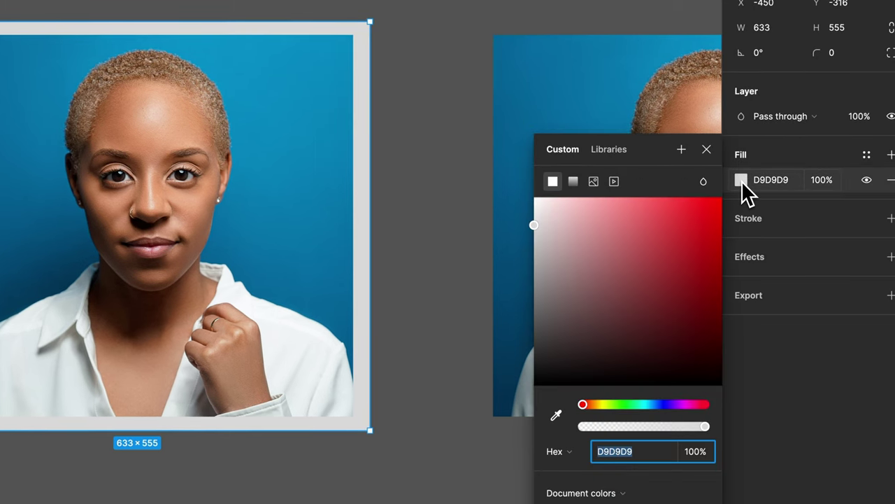
click(575, 182)
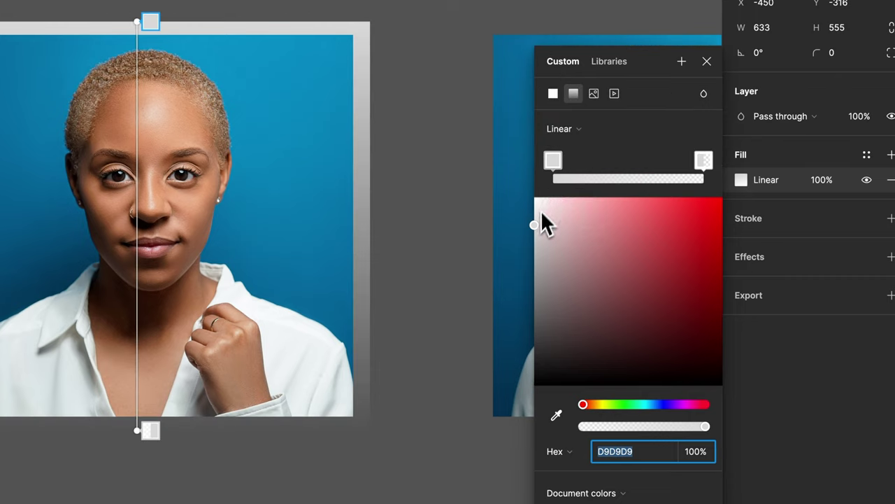
drag(542, 212, 526, 409)
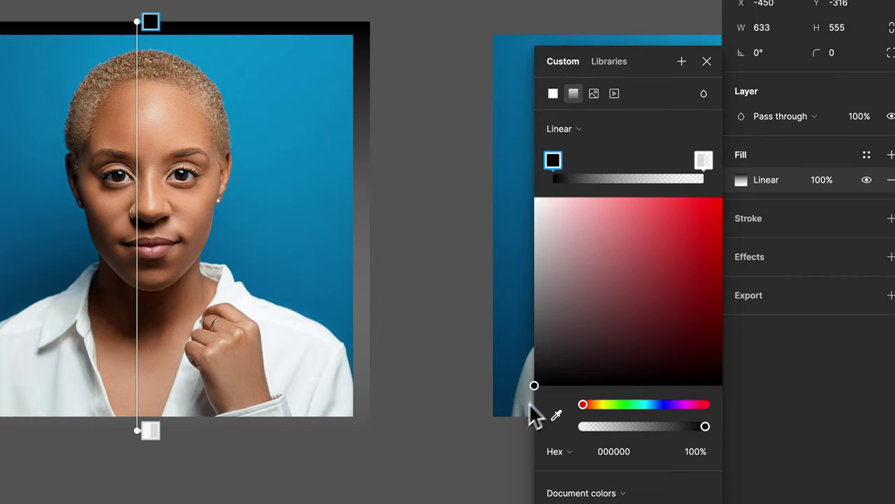
click(705, 165)
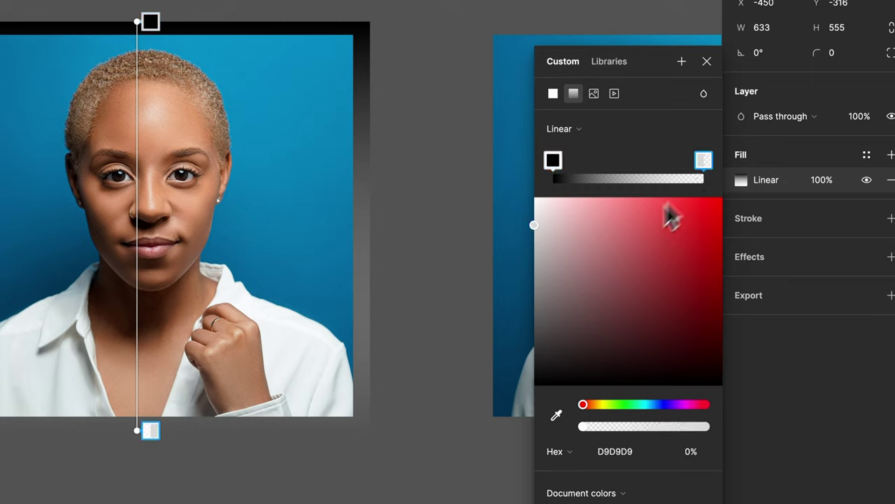
drag(534, 225, 516, 417)
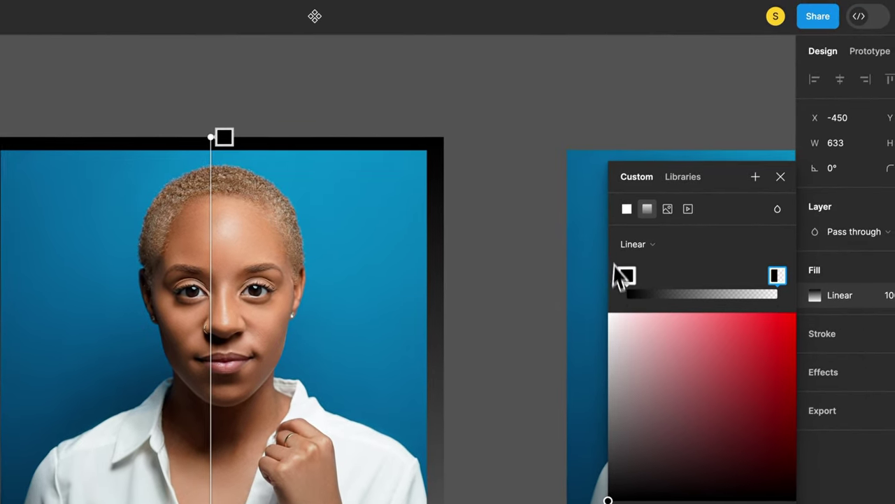
drag(623, 277, 664, 287)
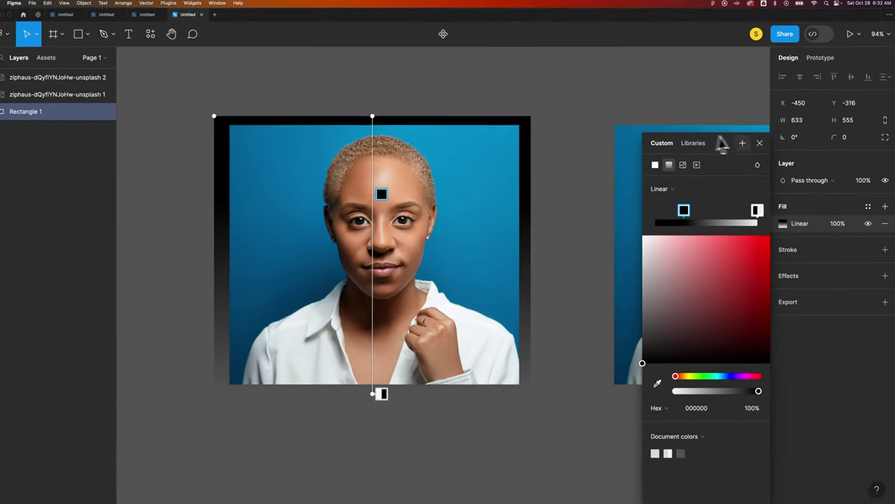
Step: Select the gradient rectangle together with the left portrait and apply Use as mask
click(760, 142)
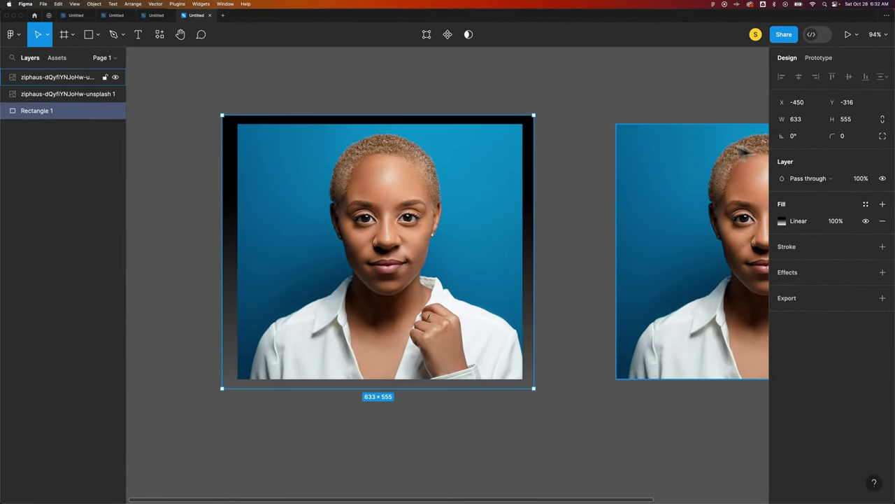
click(575, 108)
drag(561, 96, 453, 180)
right_click(469, 158)
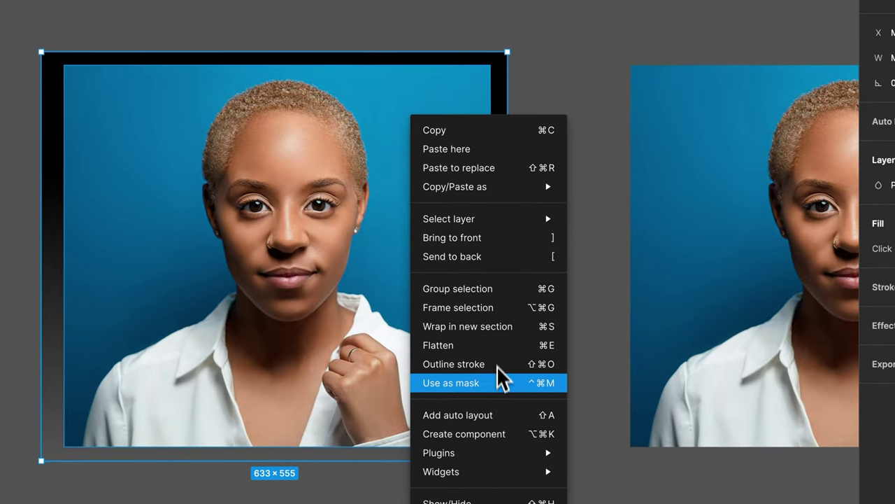
click(498, 384)
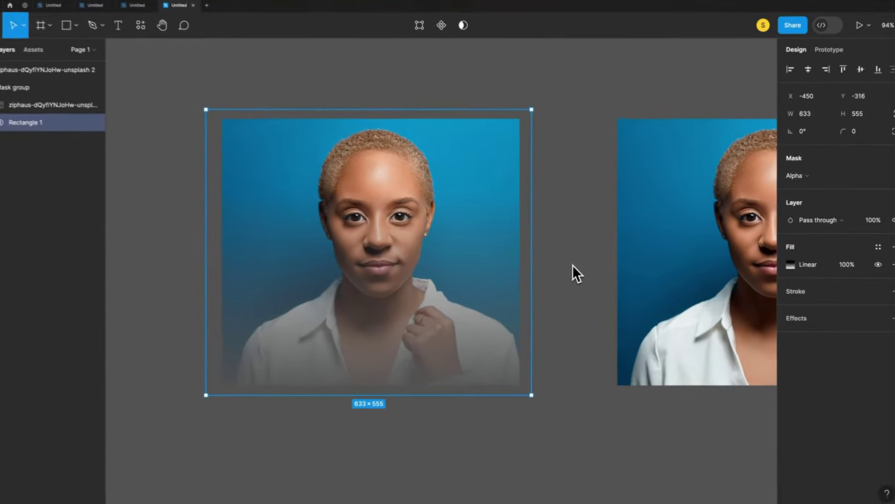
Step: Reposition the mask rectangle's gradient stops so the left portrait stays solid and fades out near its bottom
click(36, 115)
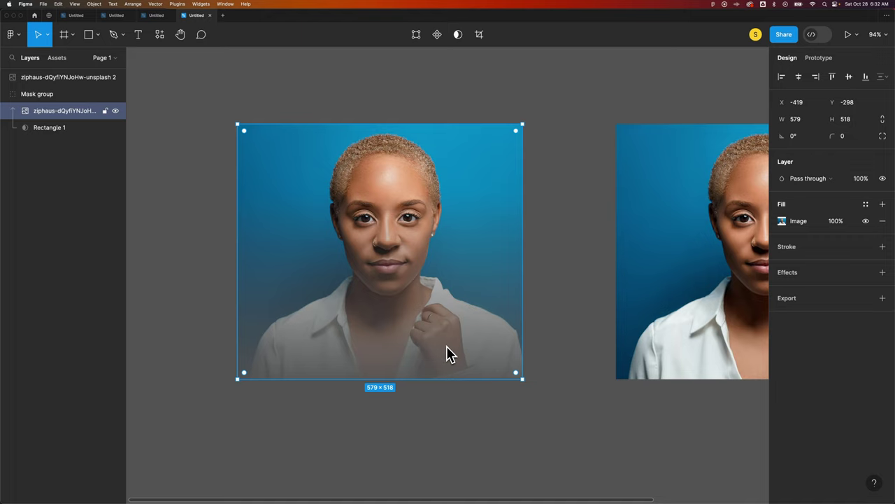
scroll(465, 341, right, 1)
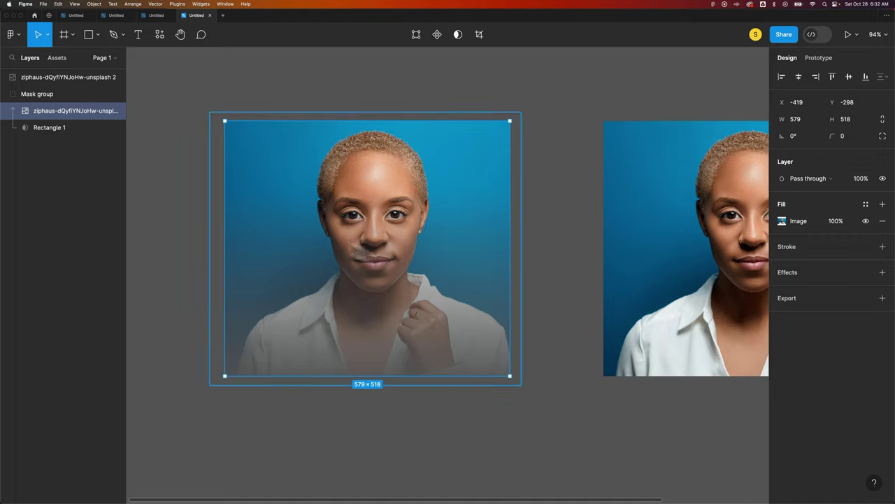
click(50, 128)
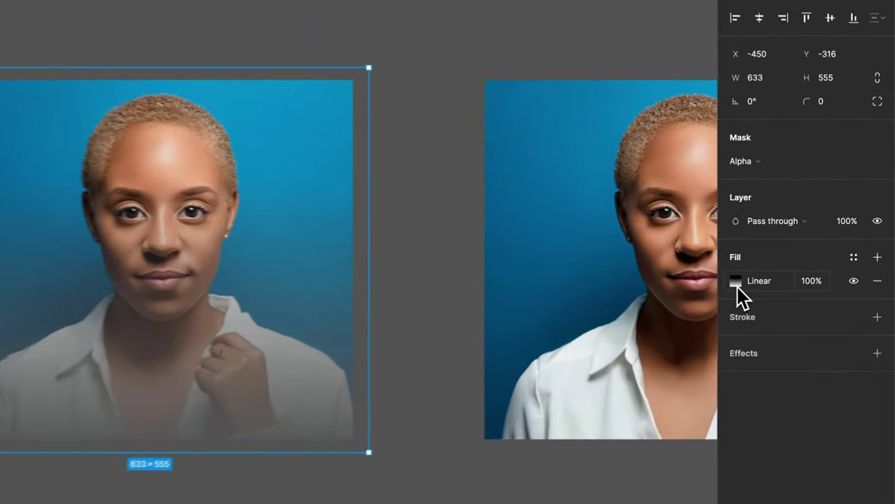
click(782, 264)
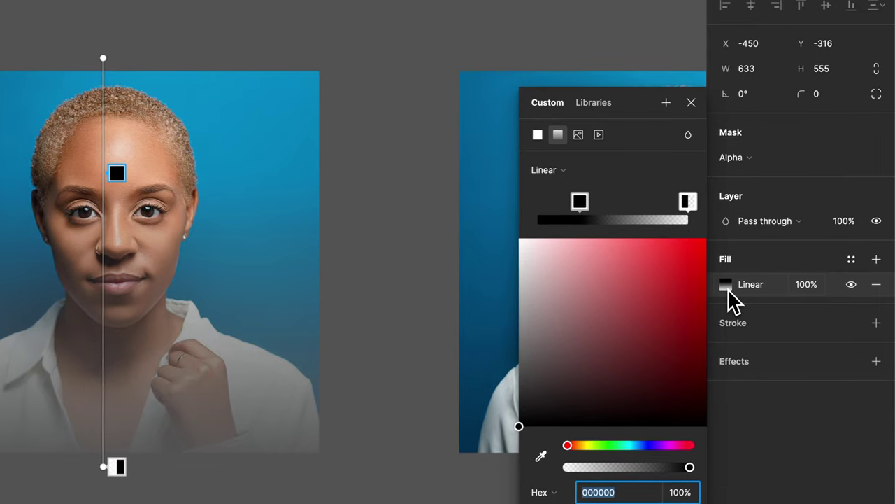
drag(584, 214, 619, 213)
drag(689, 210, 585, 209)
drag(746, 214, 753, 217)
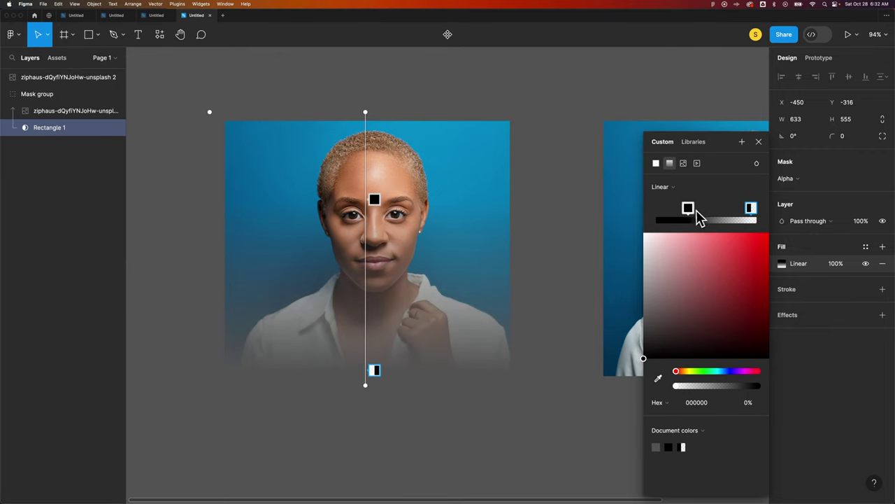
drag(696, 211, 694, 208)
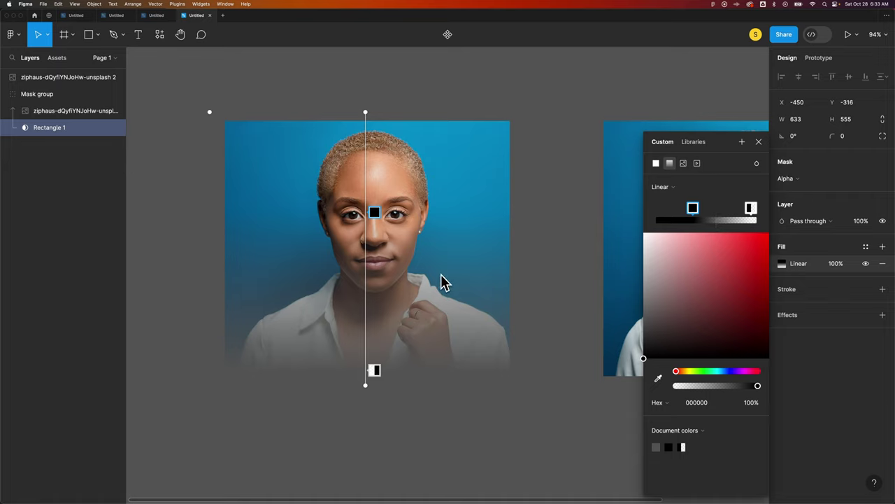
click(758, 141)
click(562, 273)
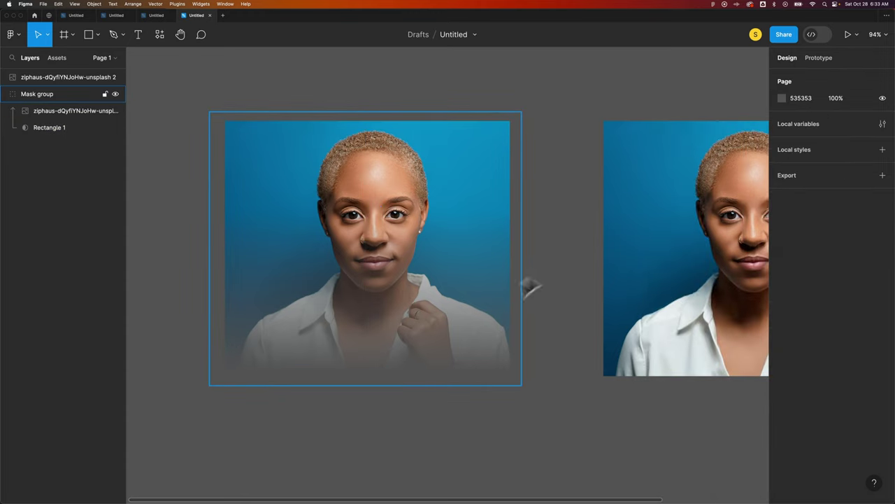
Step: Center the unmasked portrait copy in view at 100% zoom and select it
drag(580, 242, 293, 245)
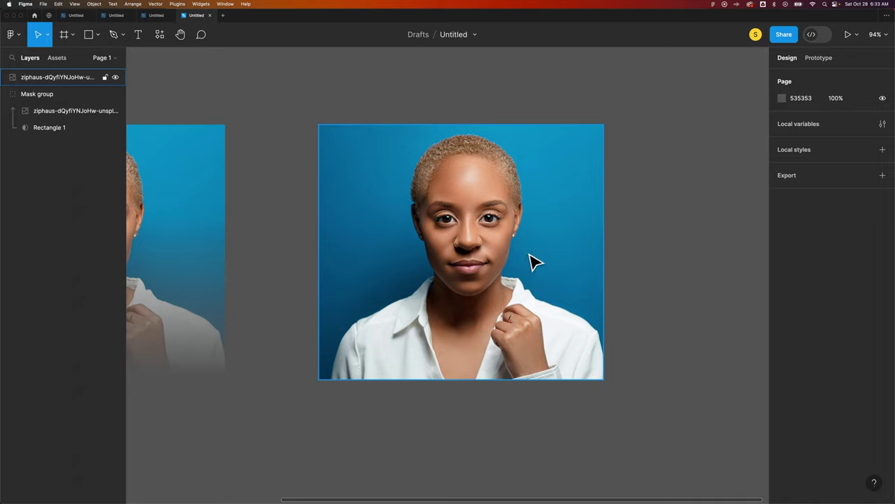
scroll(535, 262, down, 2)
scroll(535, 262, left, 2)
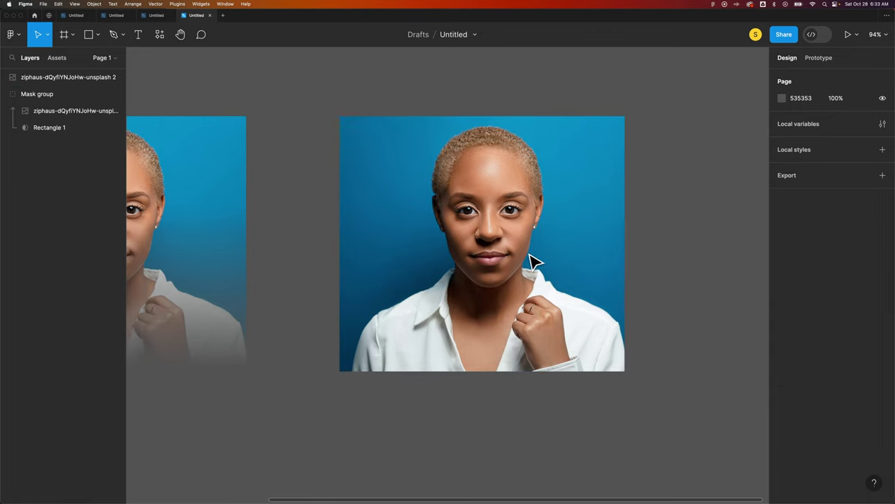
click(549, 259)
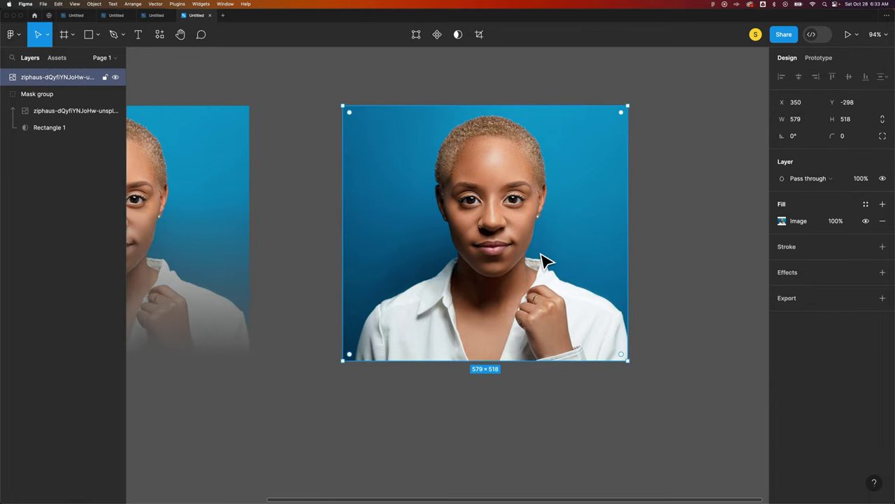
click(666, 221)
key(super+minus)
key(super+minus)
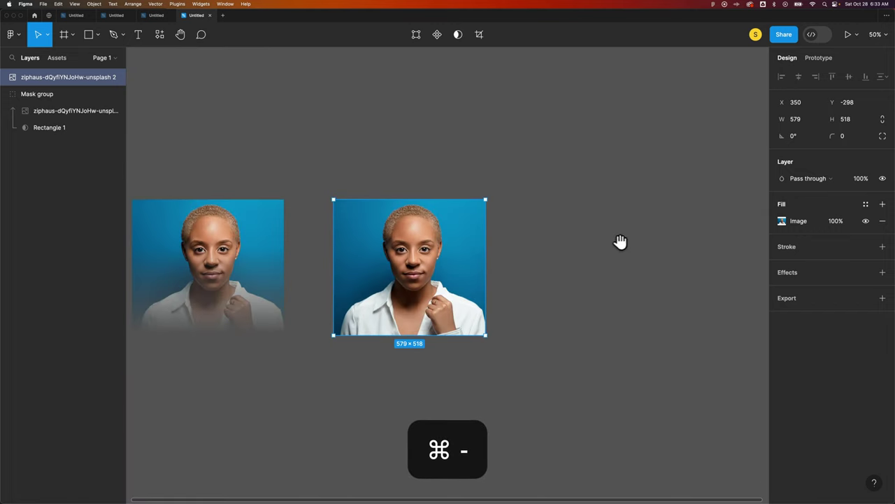
scroll(490, 245, right, 3)
key(super+equal)
scroll(465, 249, down, 1)
Step: Draw a plain 414 × 523 frame, Frame 1, beside the portraits
key(f)
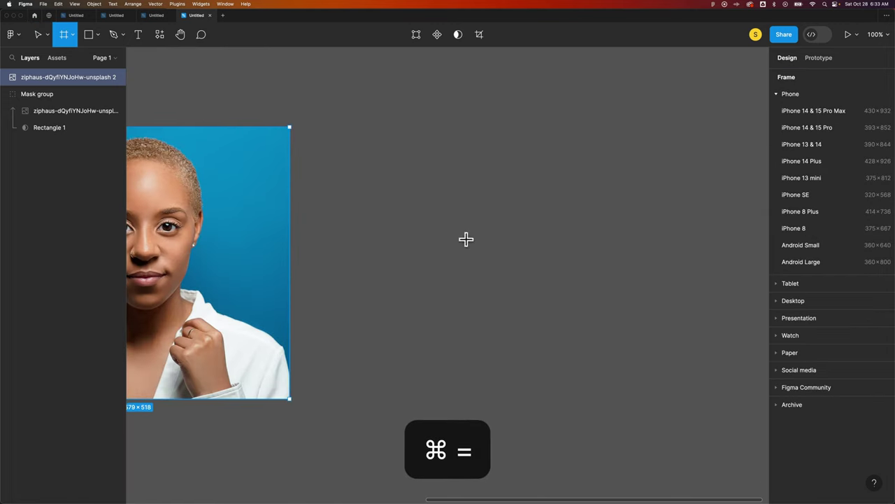
drag(389, 127, 611, 403)
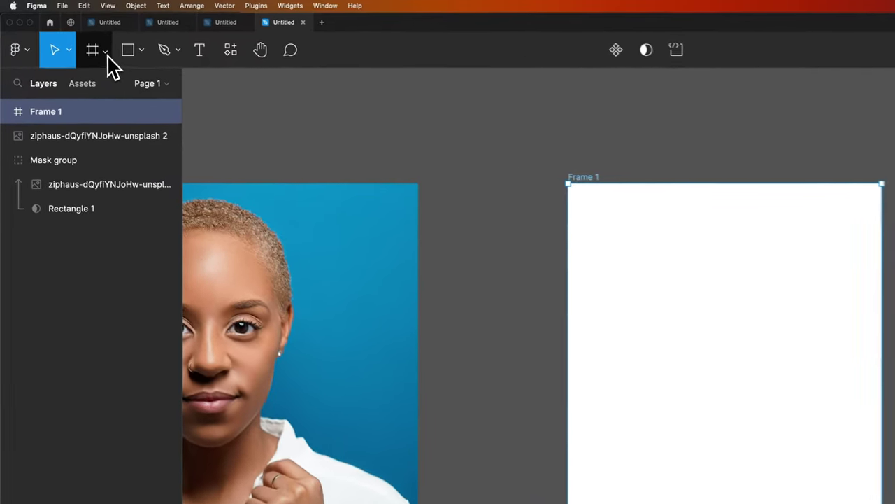
click(73, 35)
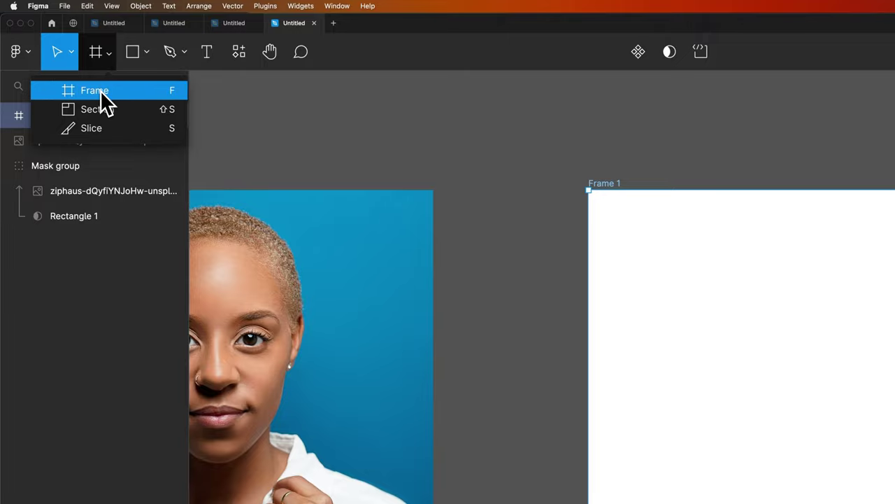
click(100, 90)
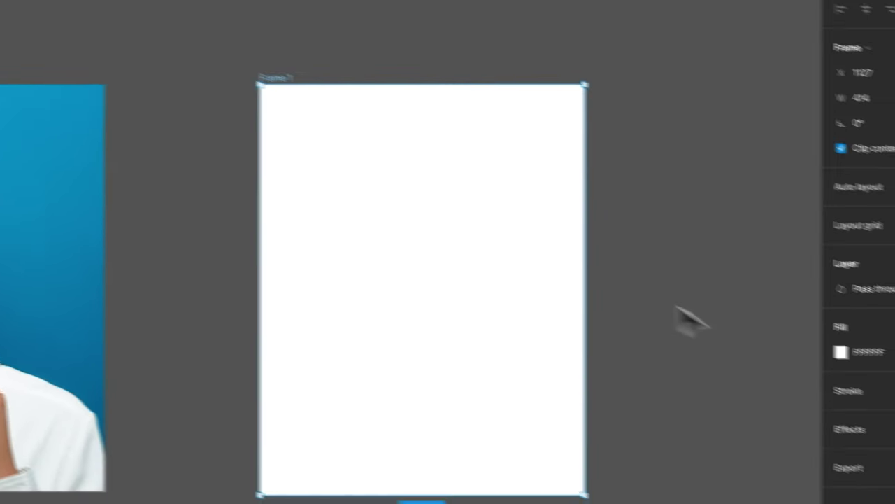
Step: Give Frame 1 an image fill of the portrait JPG with scaling mode set to Fill
click(841, 352)
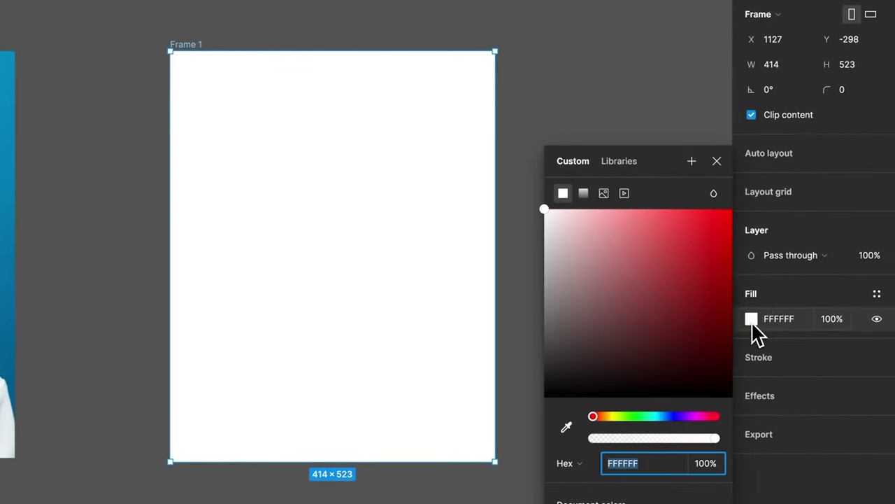
click(604, 198)
click(639, 306)
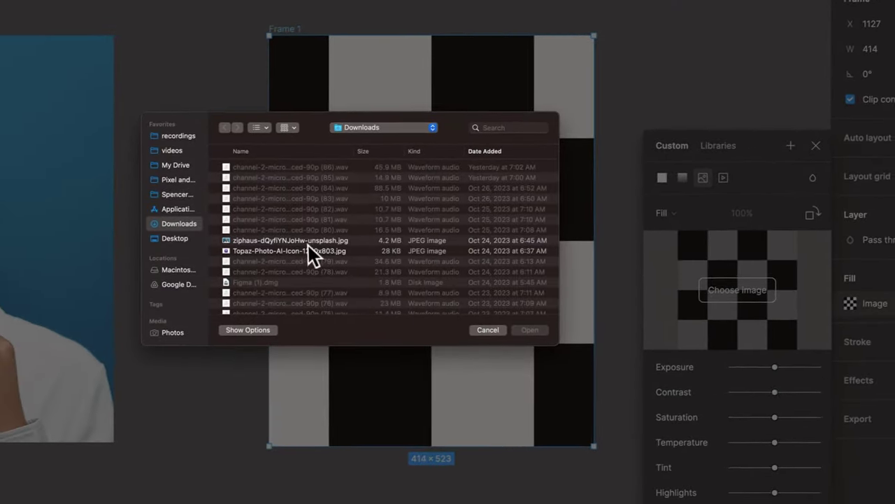
click(203, 256)
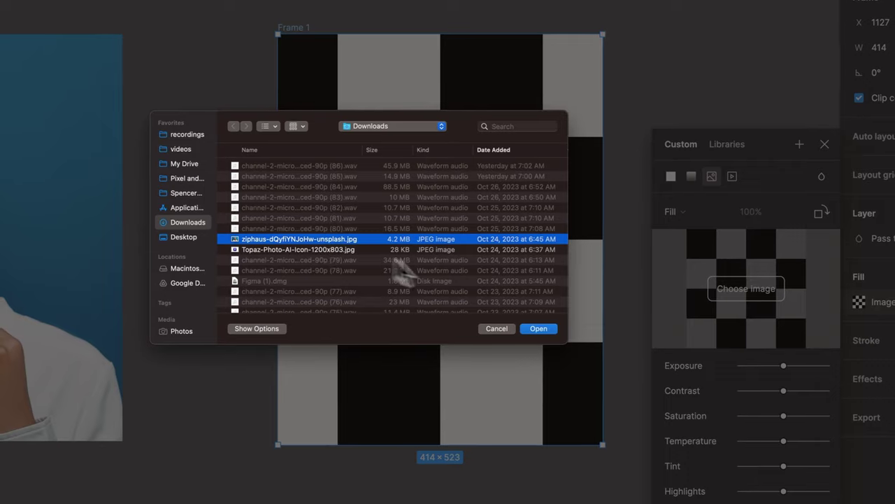
click(539, 328)
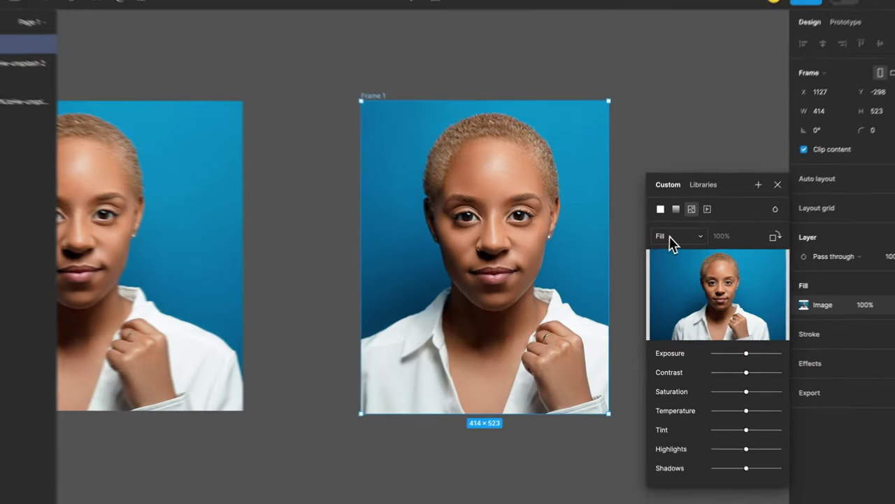
click(673, 211)
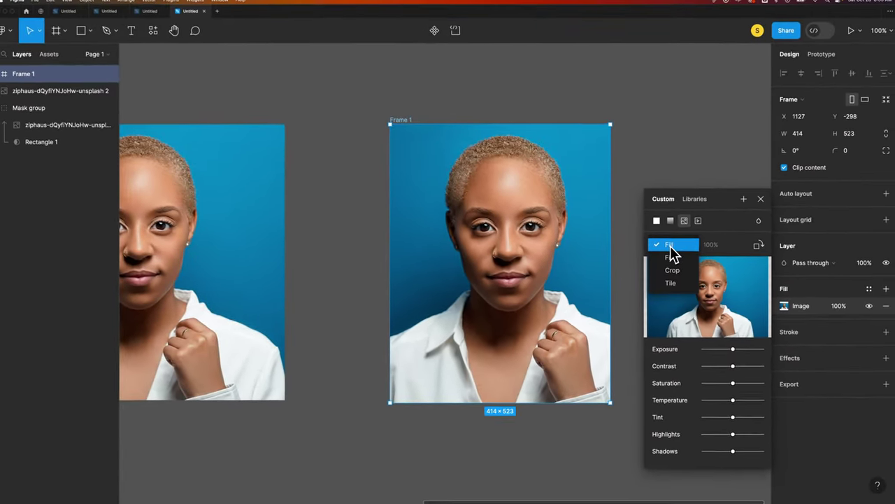
click(669, 259)
click(670, 249)
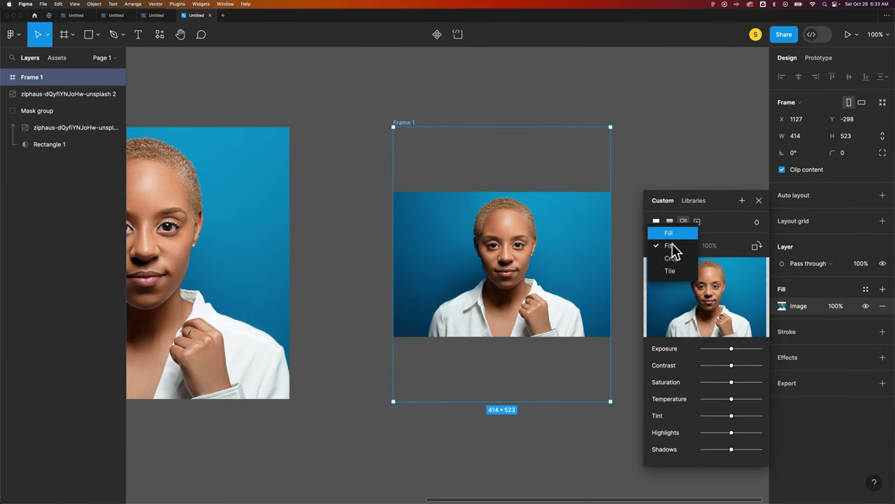
click(673, 235)
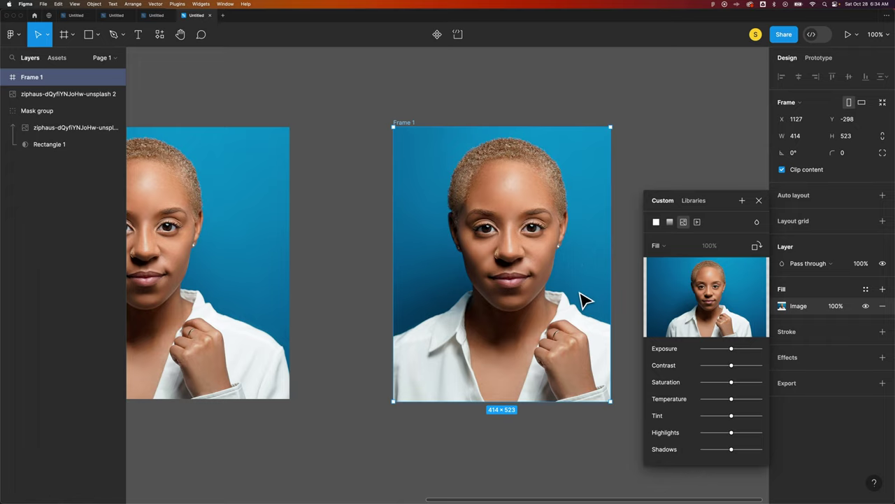
Step: Add a second Frame 1 fill as a 000000 linear gradient at 100% opacity
click(759, 201)
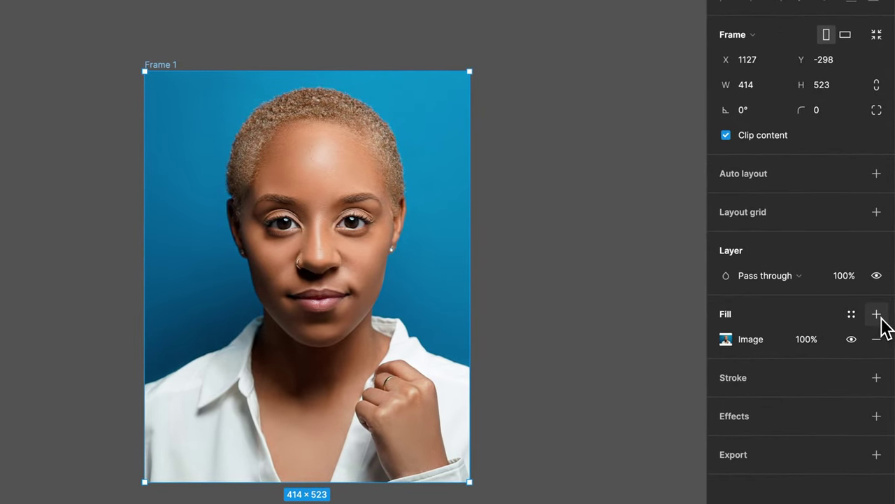
click(877, 316)
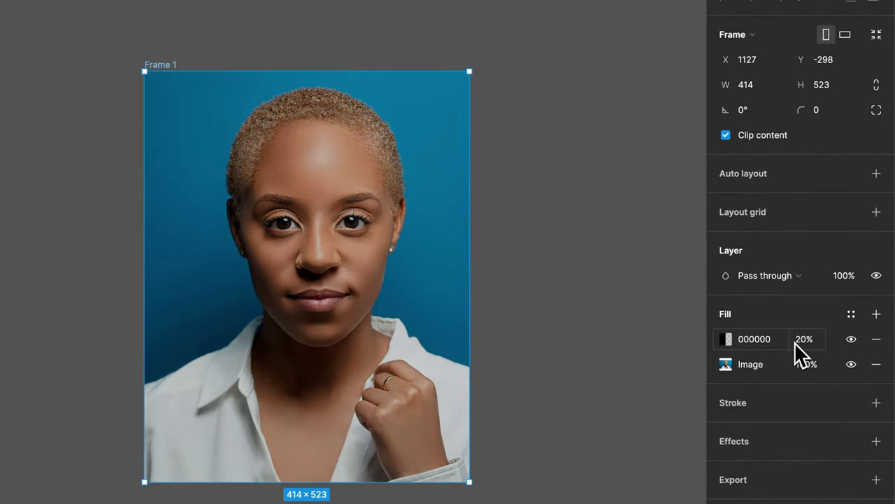
click(728, 339)
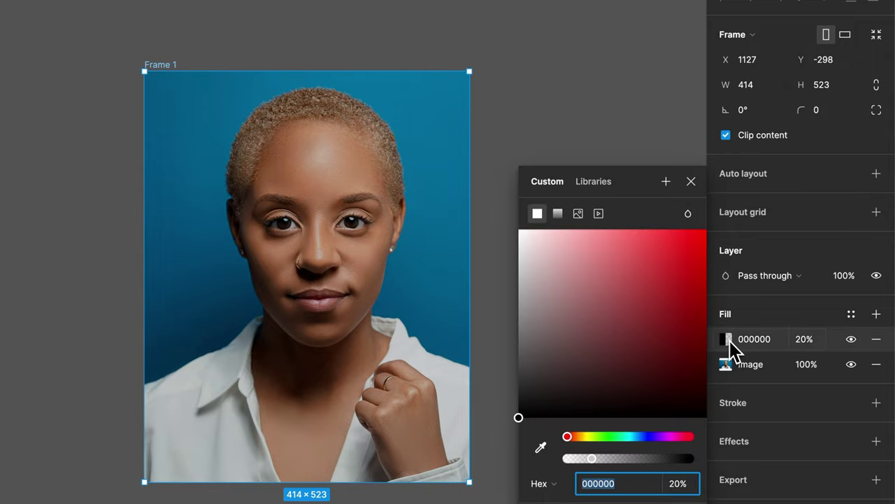
click(558, 219)
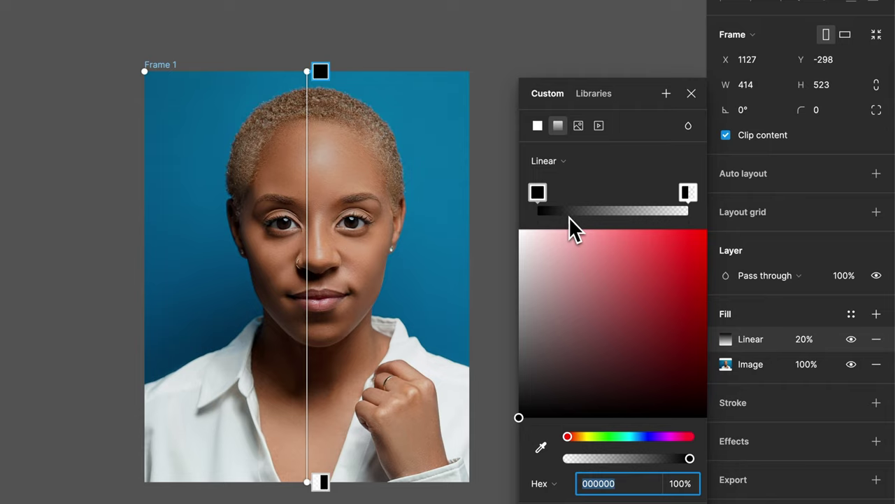
click(804, 339)
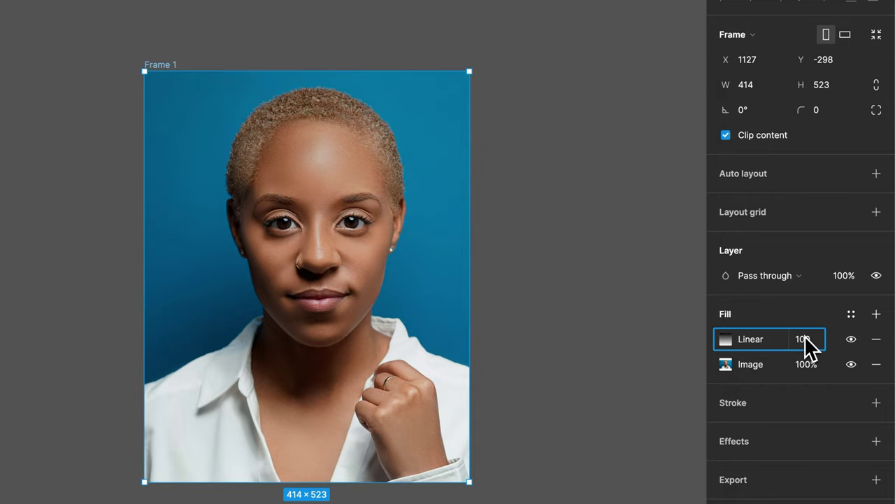
text(100)
key(Return)
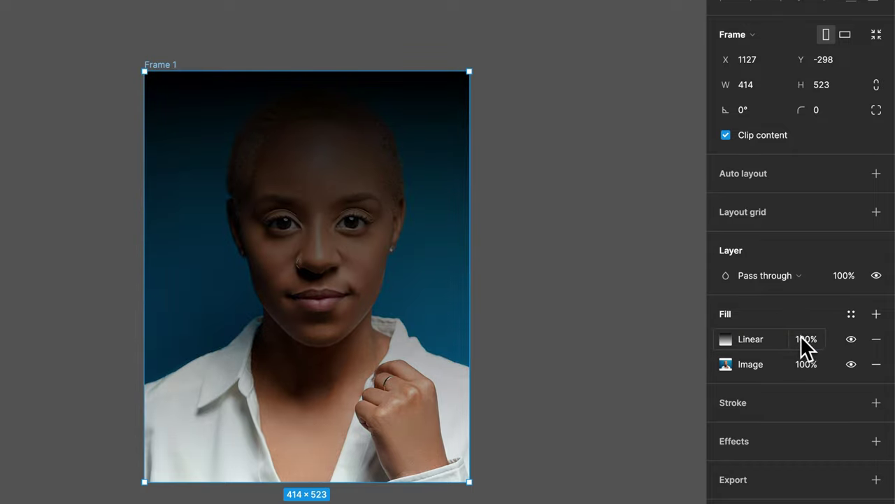
click(807, 340)
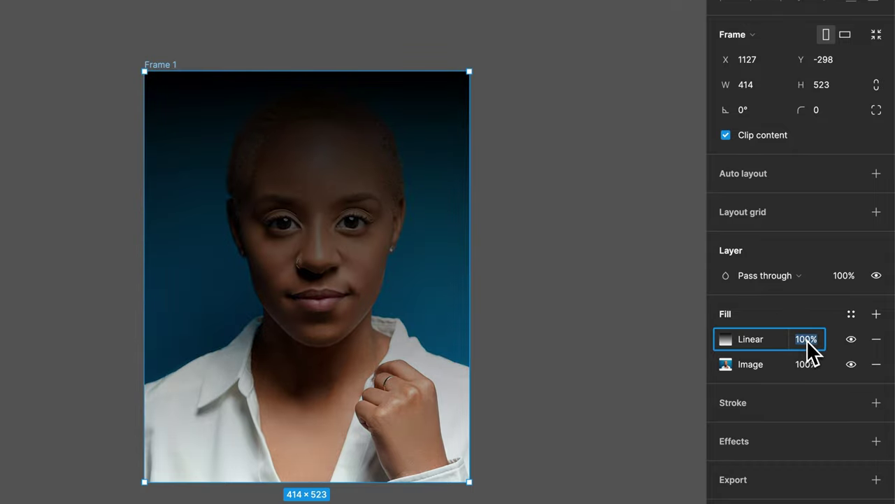
Step: Stretch the overlay gradient's stops to both ends, transparent at the top and solid black at the bottom
click(726, 341)
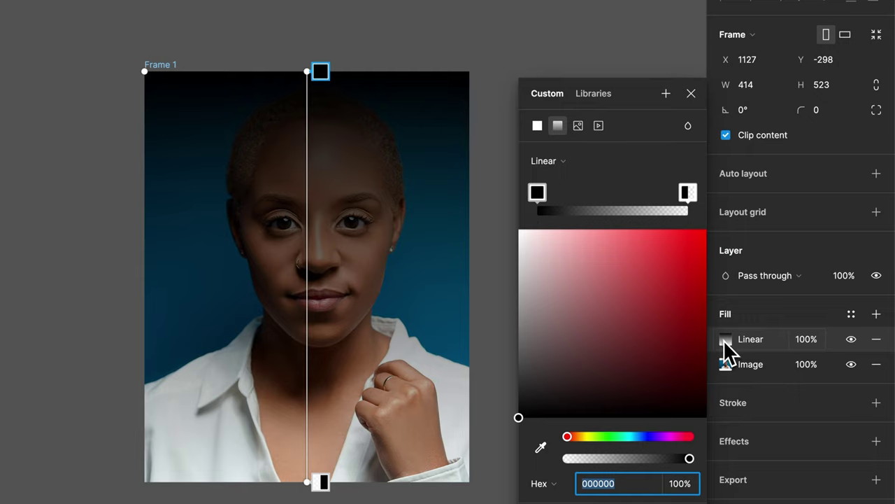
mouse_move(540, 193)
mouse_down()
mouse_move(638, 206)
mouse_move(671, 200)
mouse_move(531, 204)
mouse_up()
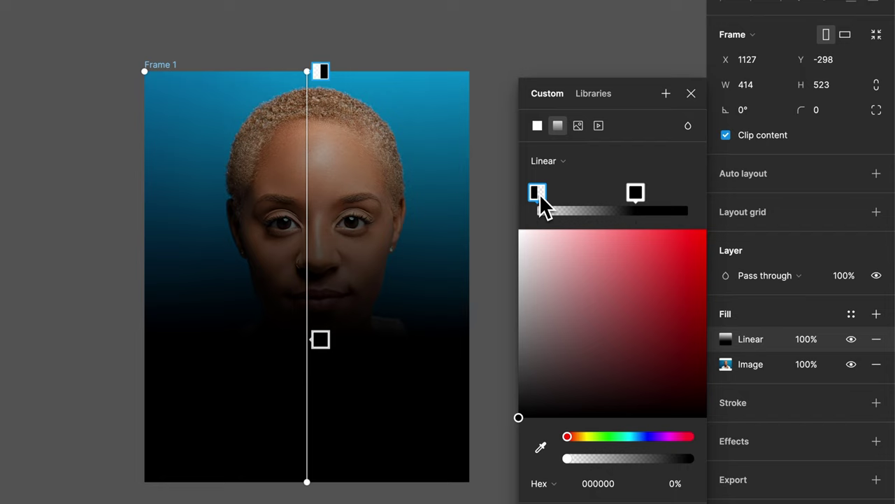
drag(638, 202, 696, 203)
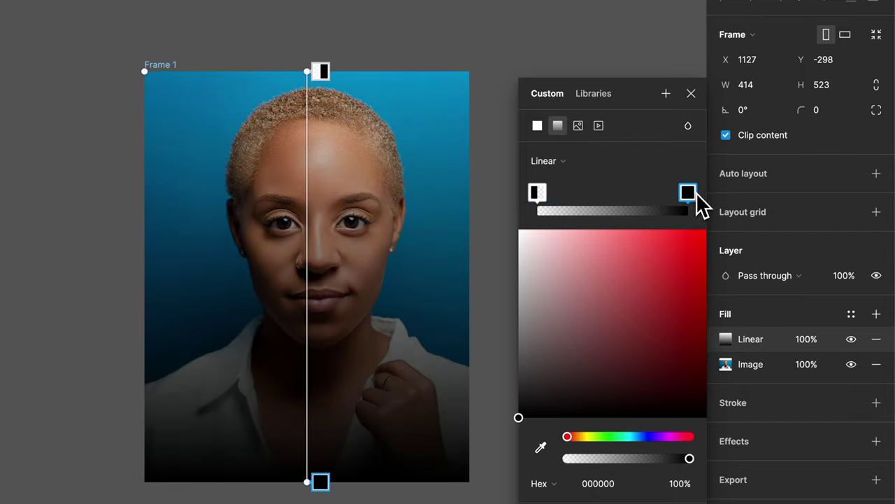
click(537, 194)
click(685, 200)
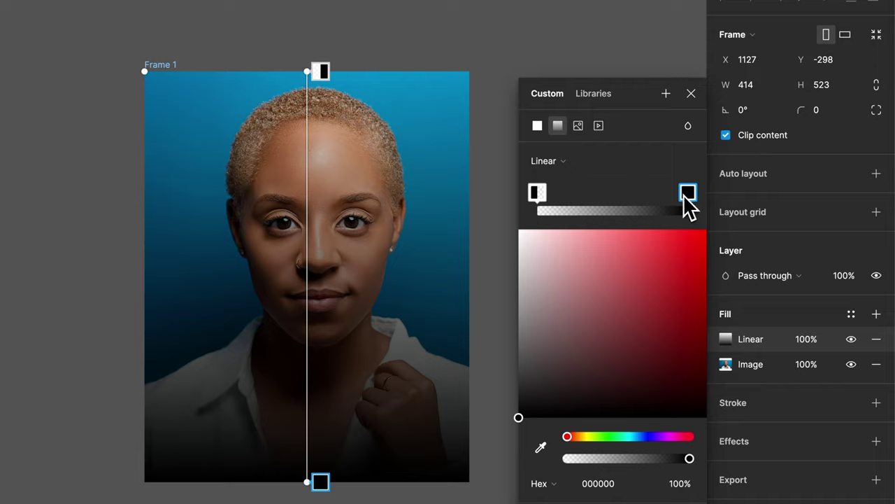
click(539, 200)
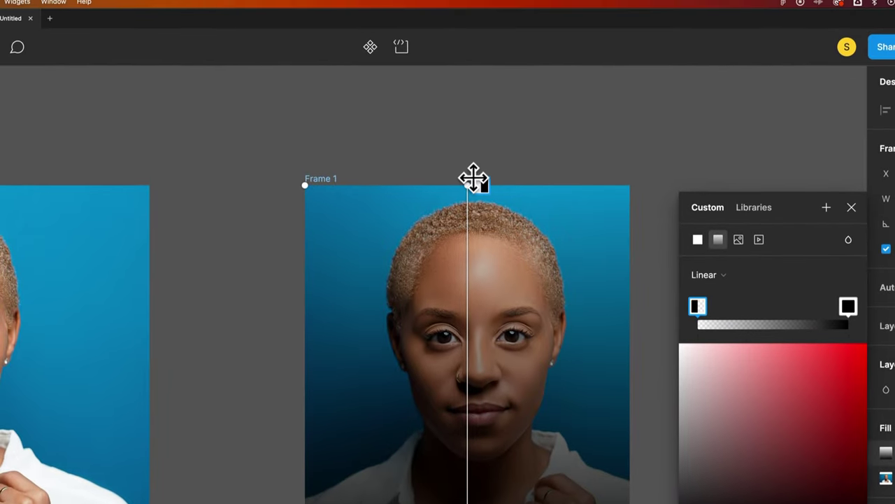
Step: Reposition the gradient handles so the fade starts clear at the mouth and turns solid black above the bottom edge
drag(474, 178, 466, 203)
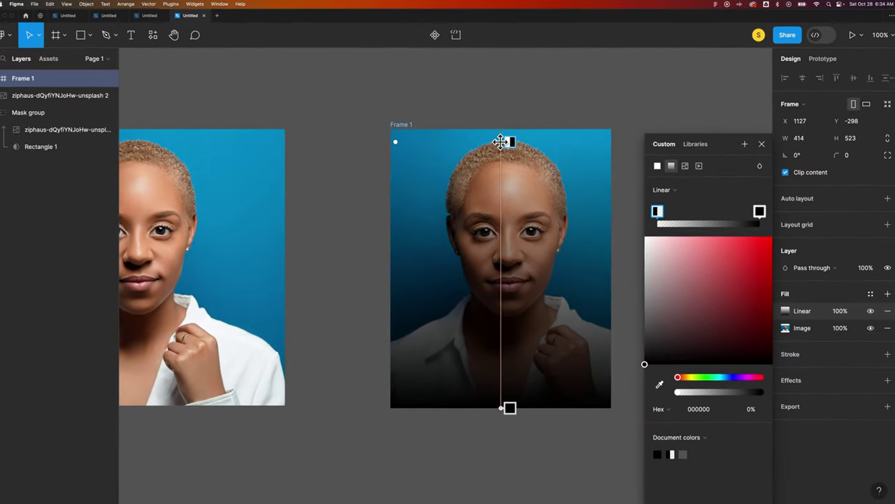
drag(500, 142, 504, 271)
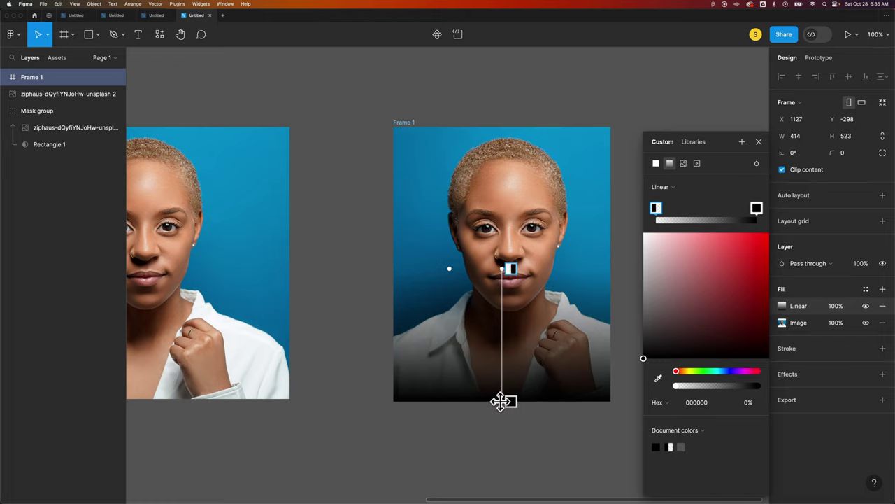
drag(502, 401, 505, 369)
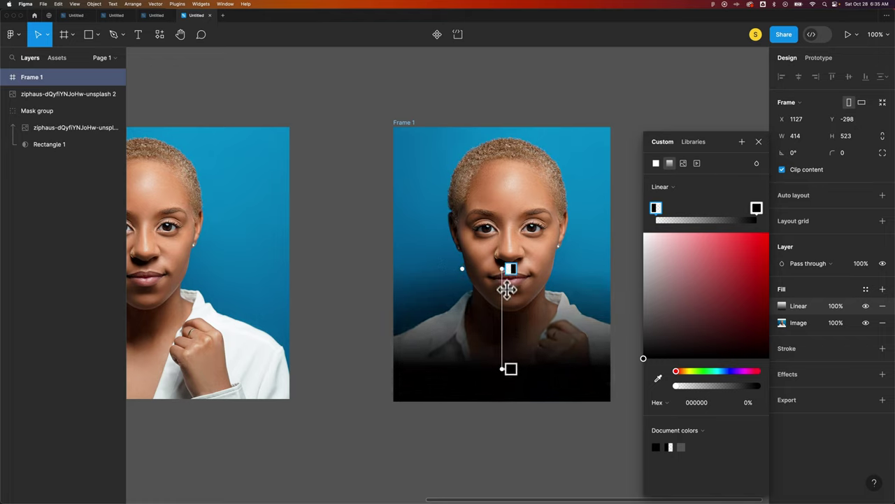
mouse_move(508, 267)
mouse_down()
mouse_move(504, 248)
mouse_move(503, 269)
mouse_up()
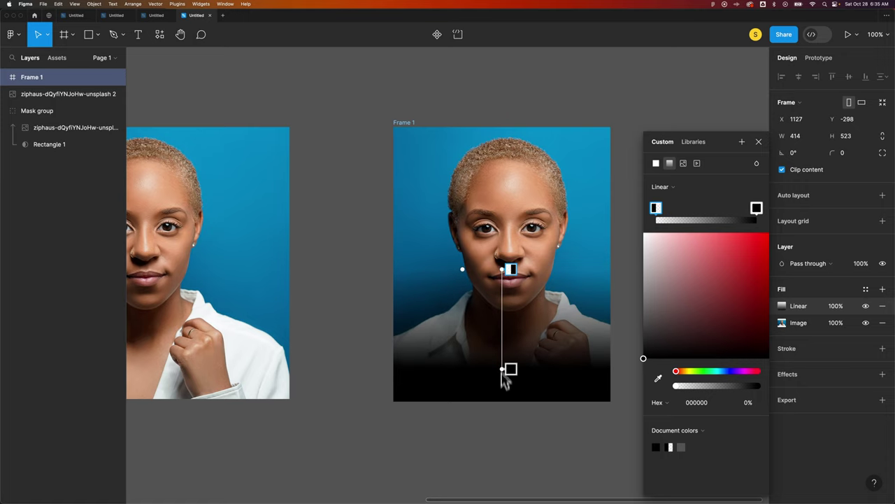
drag(501, 370, 503, 375)
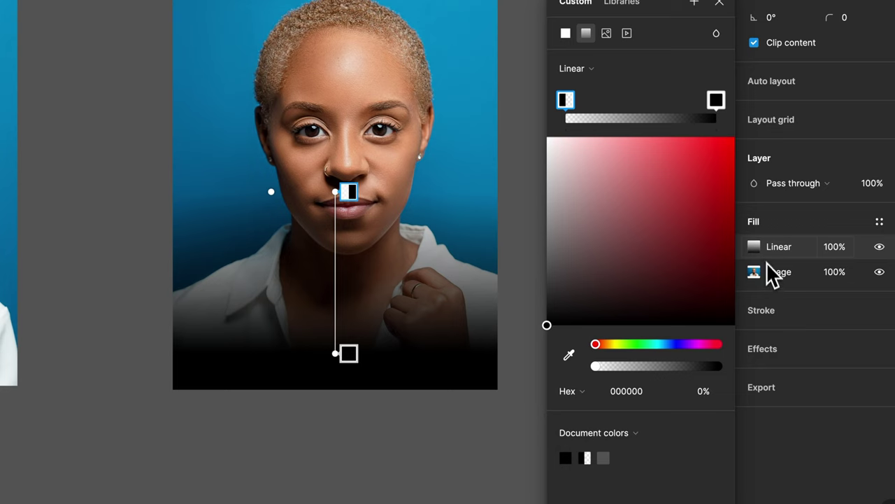
Step: Set the gradient fill to 80% opacity and drag its black end stop down to the frame's bottom edge
click(844, 249)
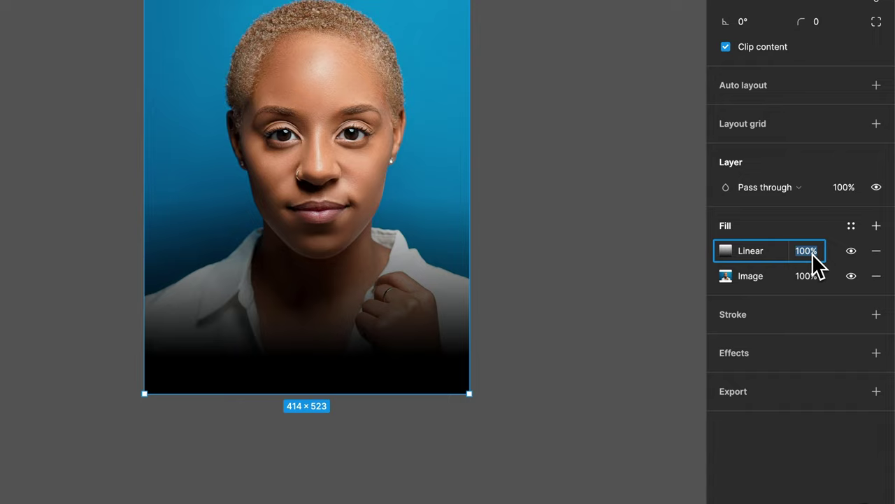
key(Return)
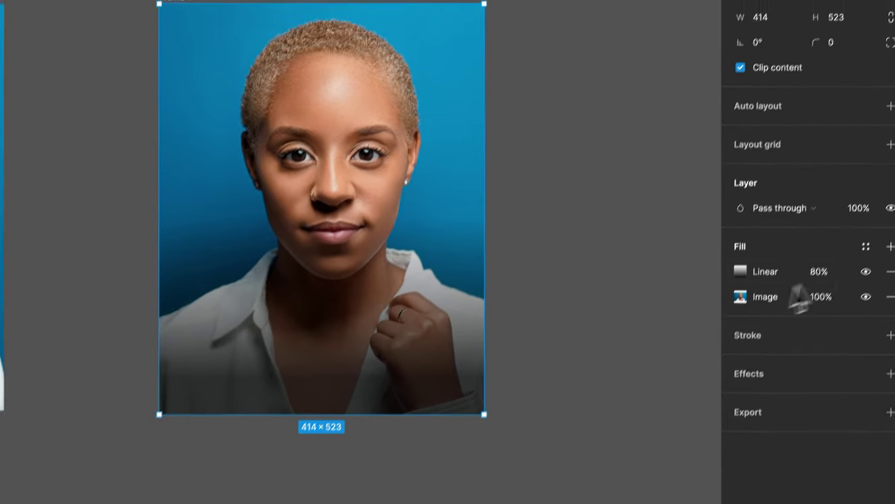
click(727, 301)
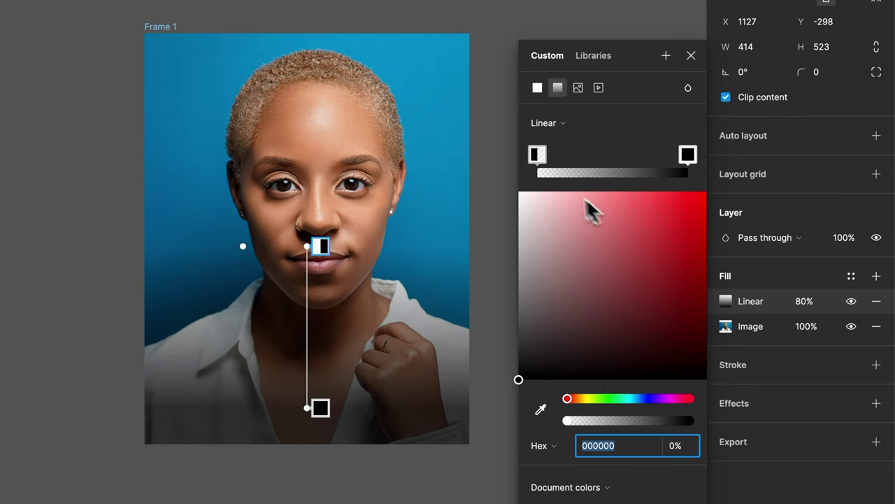
click(688, 155)
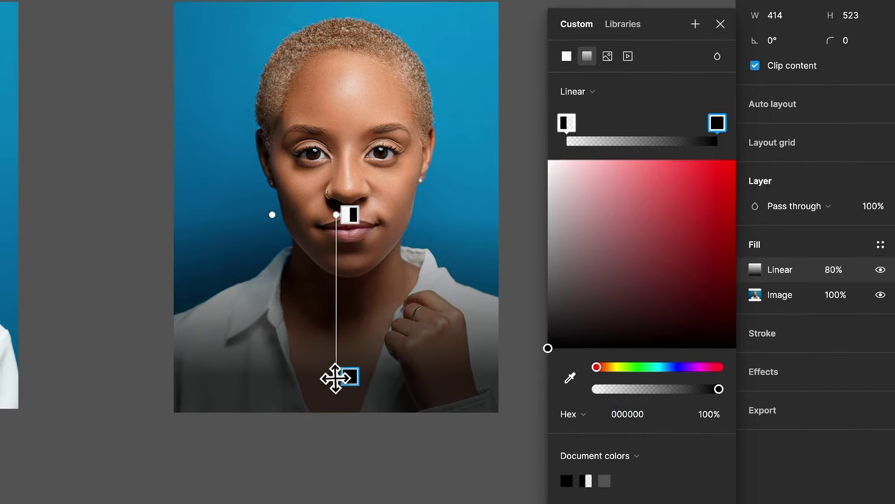
drag(336, 378, 337, 411)
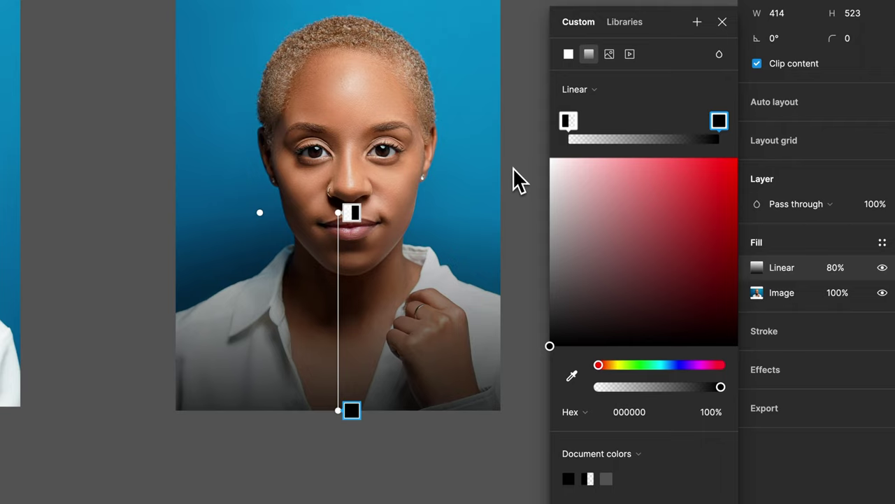
Step: Make the gradient's end stop solid red and its transparent start stop blue 094EFF
click(717, 180)
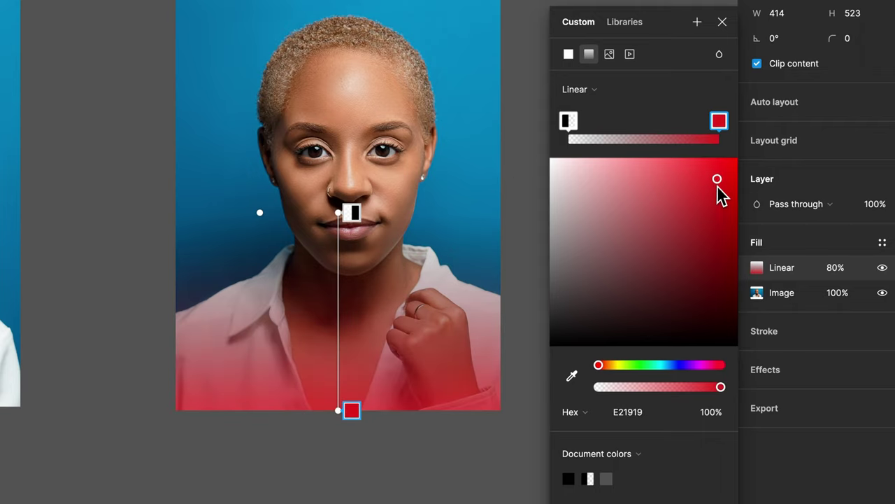
click(566, 122)
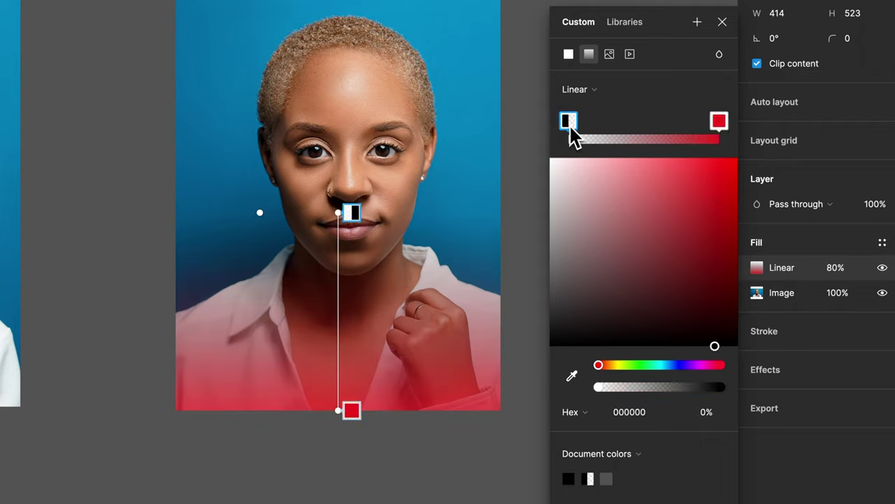
drag(710, 202, 748, 161)
click(720, 123)
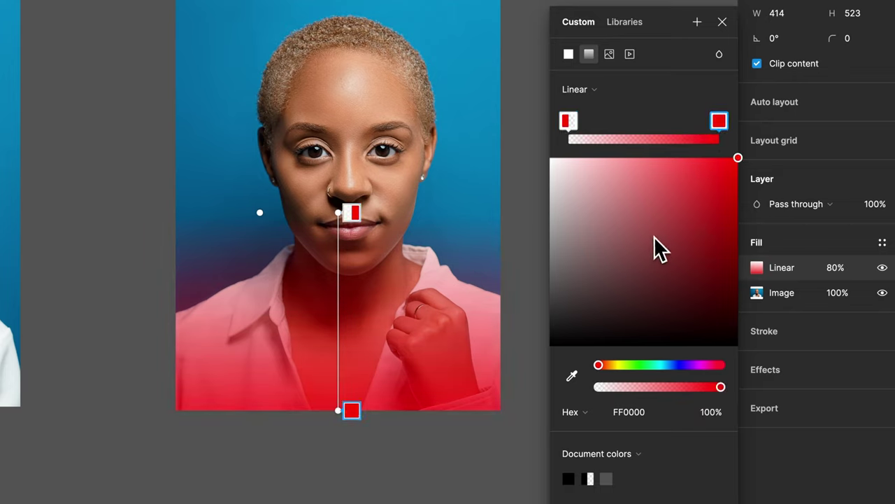
click(567, 121)
drag(668, 365, 676, 370)
drag(735, 210, 731, 157)
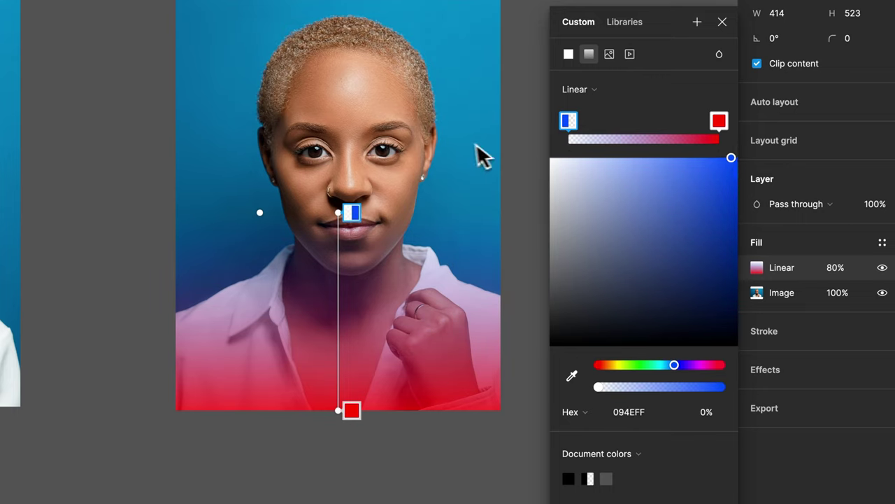
click(572, 376)
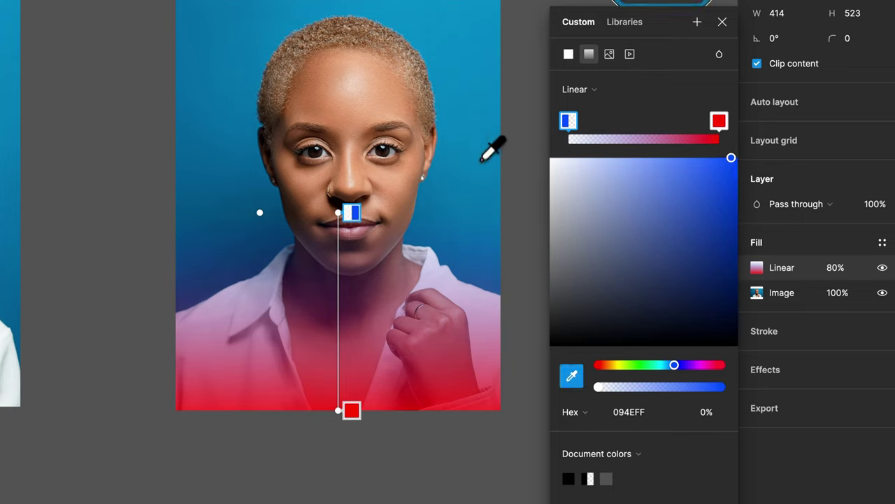
Step: Use background blue 0775AC for both gradient stops, with the start stop at 35% opacity
click(479, 203)
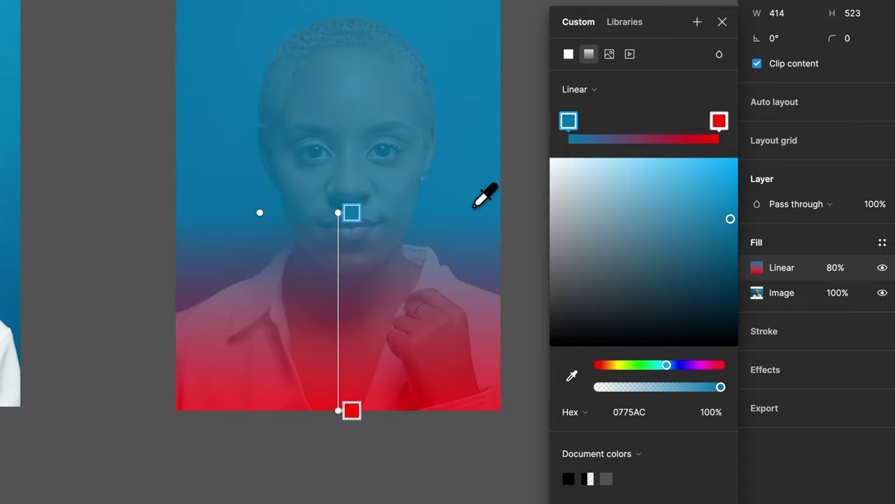
click(719, 121)
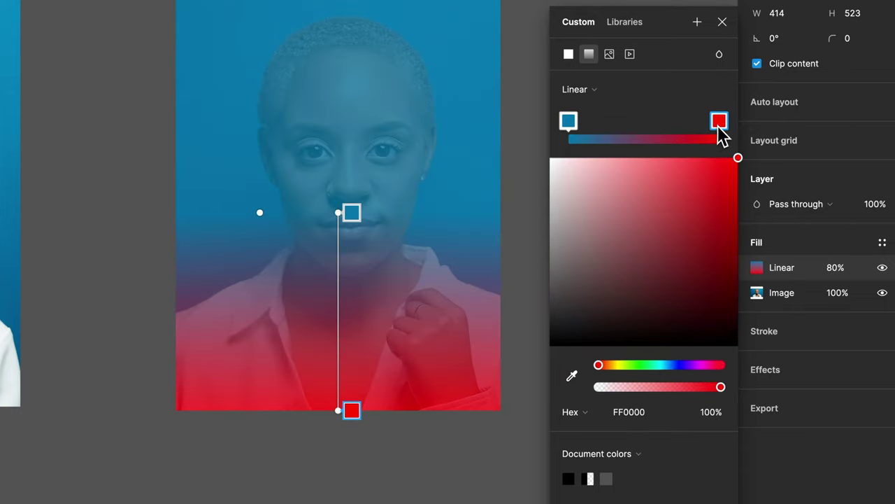
click(568, 124)
click(626, 407)
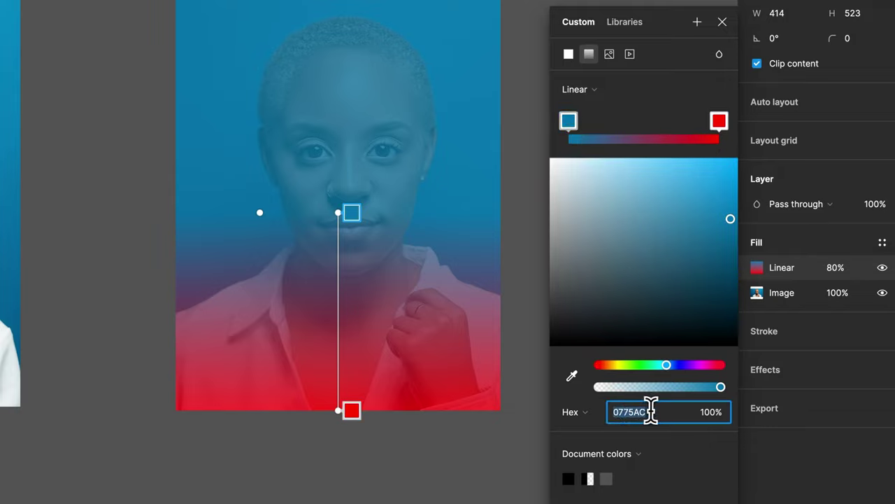
key(super+c)
click(719, 122)
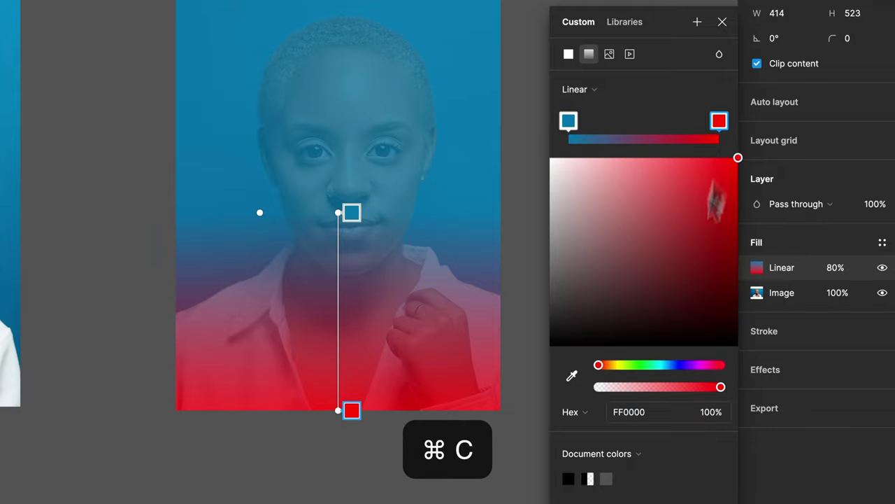
click(629, 412)
key(super+v)
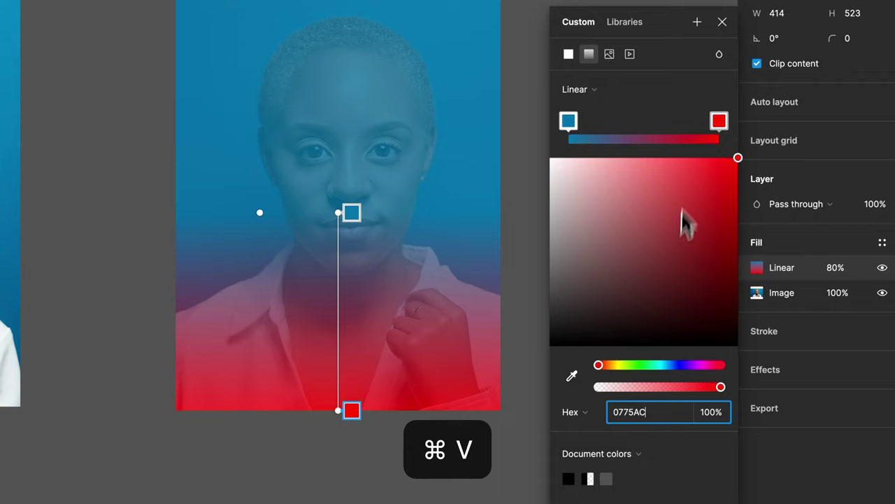
drag(719, 120, 747, 133)
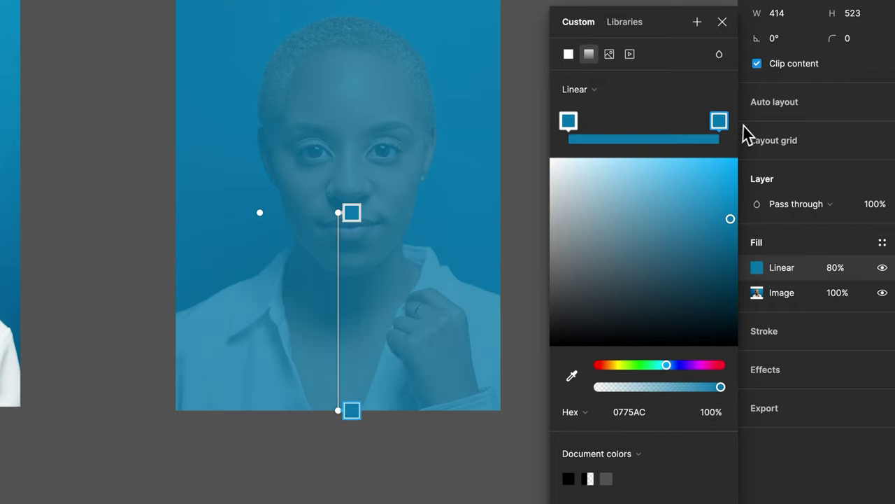
click(572, 126)
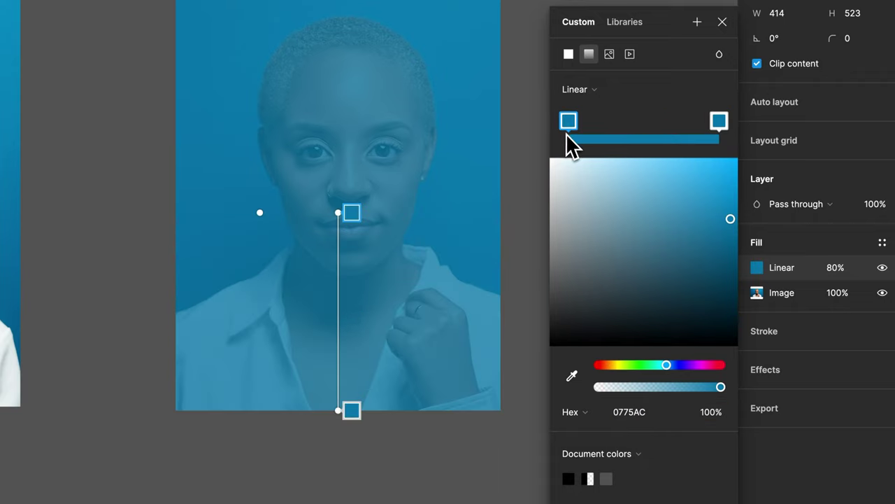
drag(720, 387, 598, 399)
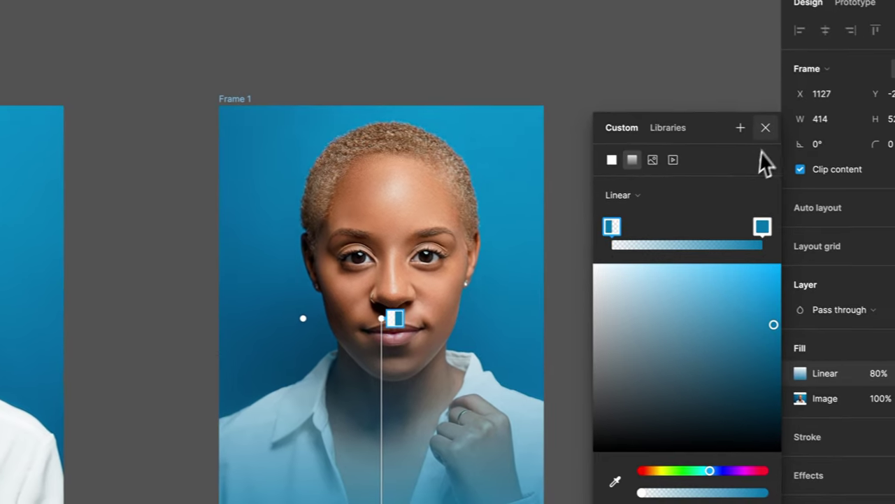
Step: Zoom out and centre the view so all three portraits are visible side by side
click(765, 127)
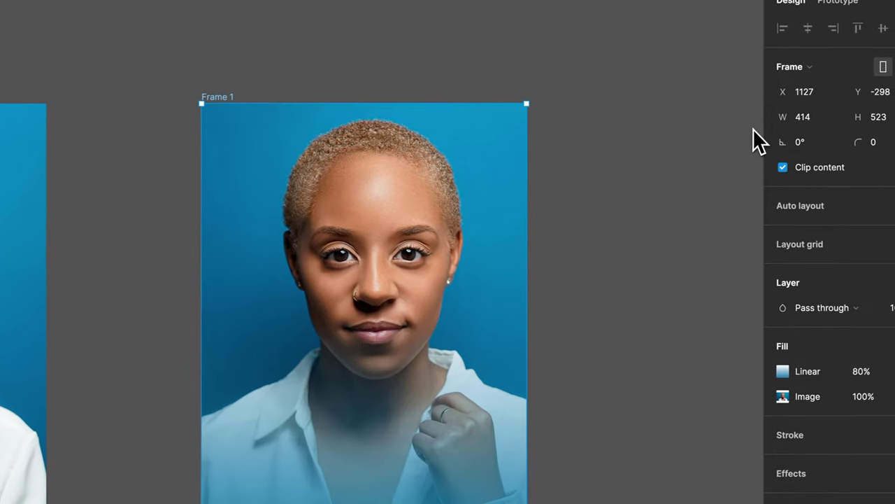
click(669, 176)
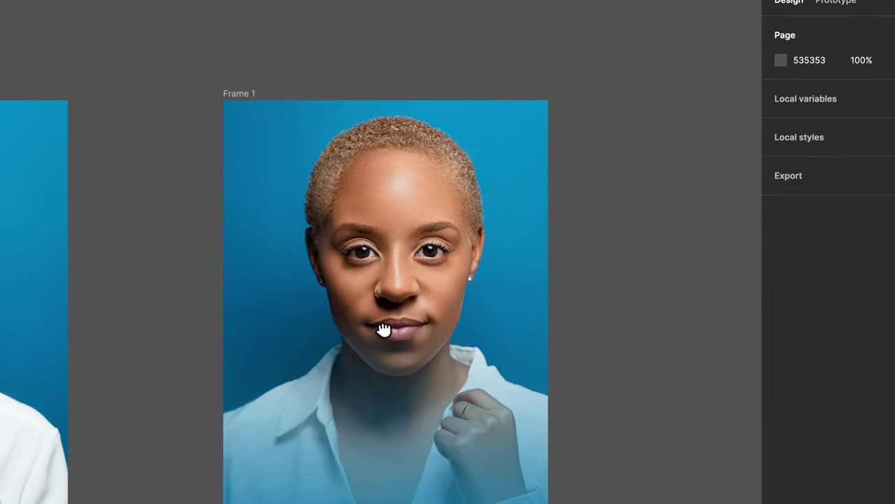
drag(384, 329, 482, 319)
key(super+minus)
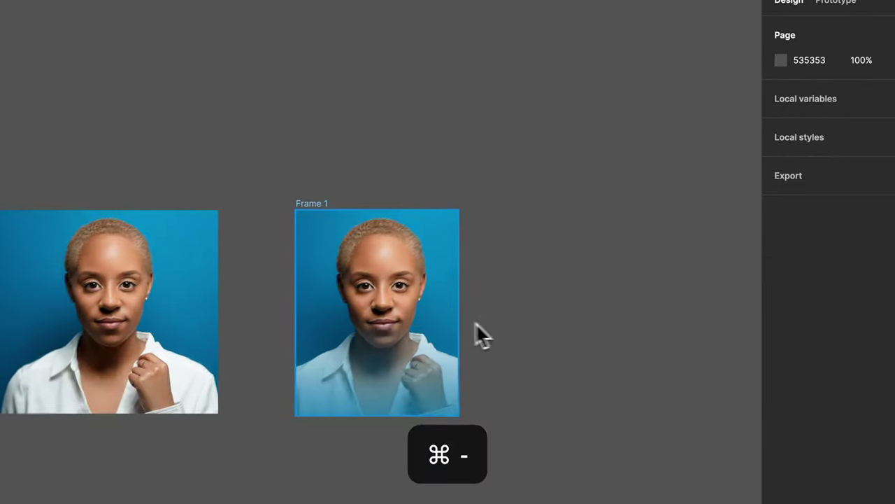
drag(288, 342, 436, 340)
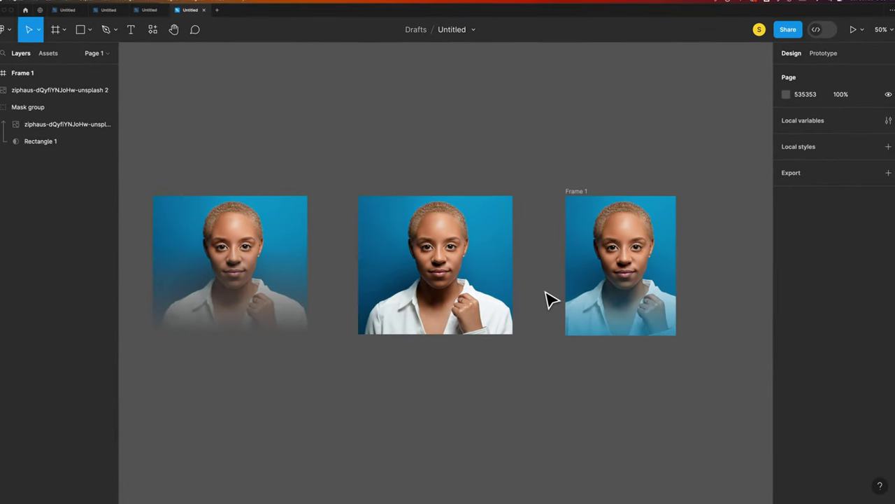
click(132, 232)
click(267, 252)
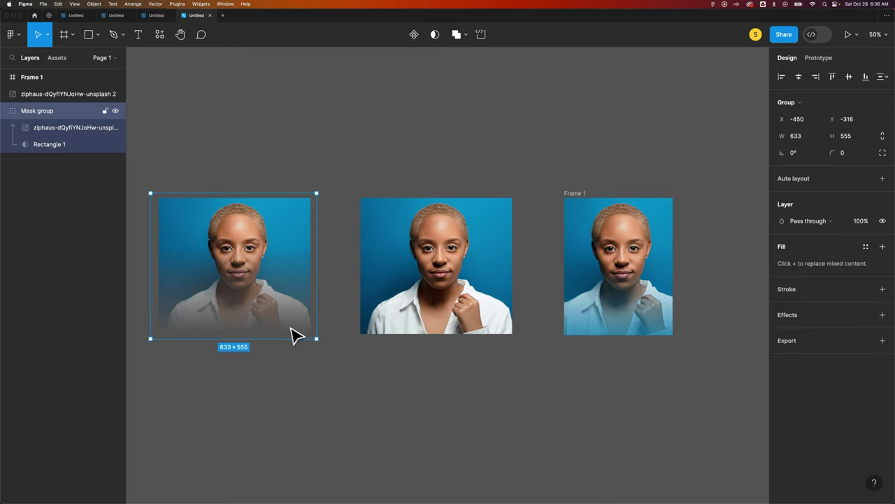
Step: Darken both stops of Frame 1's blue gradient, ending in deep navy 032130
click(603, 274)
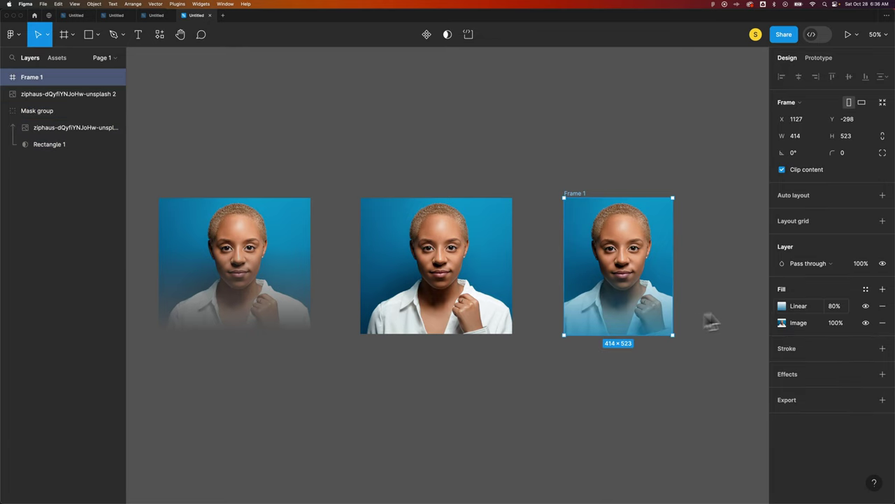
click(783, 307)
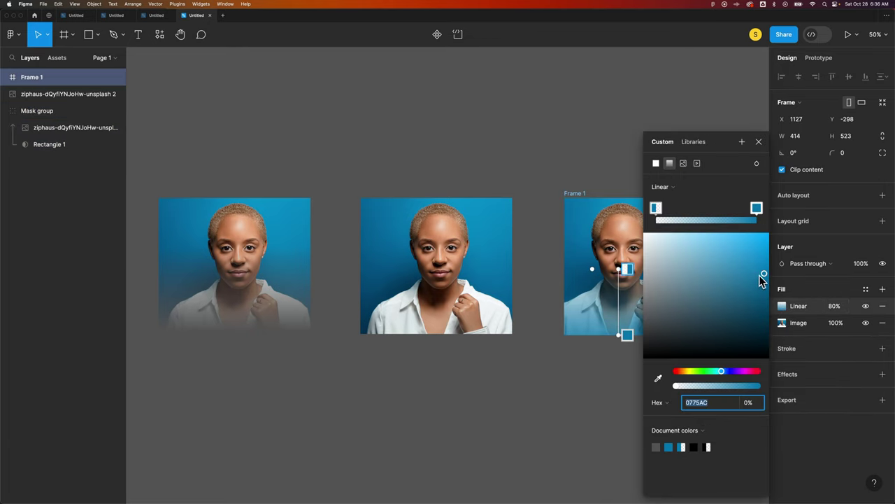
drag(762, 280, 763, 311)
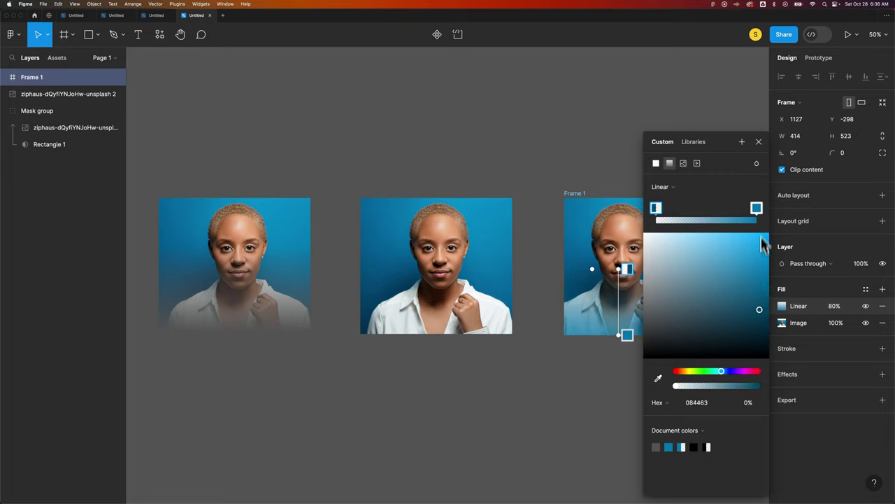
click(756, 208)
drag(764, 280, 761, 350)
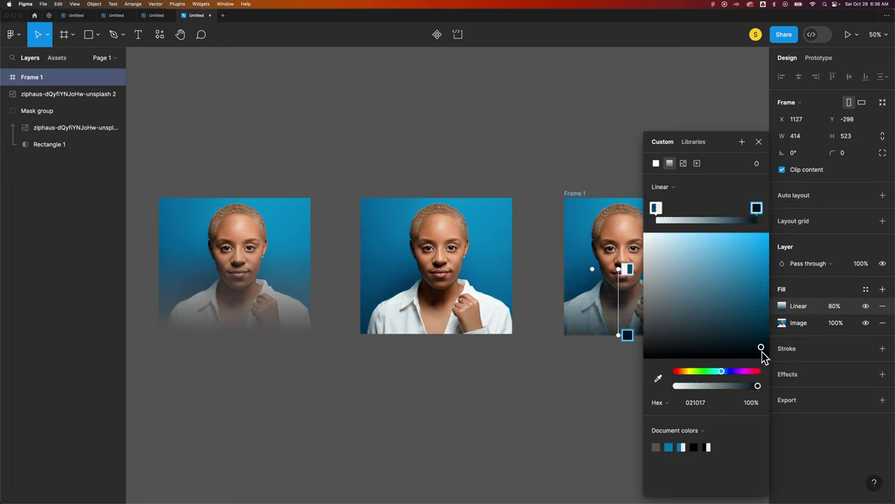
click(759, 141)
click(723, 146)
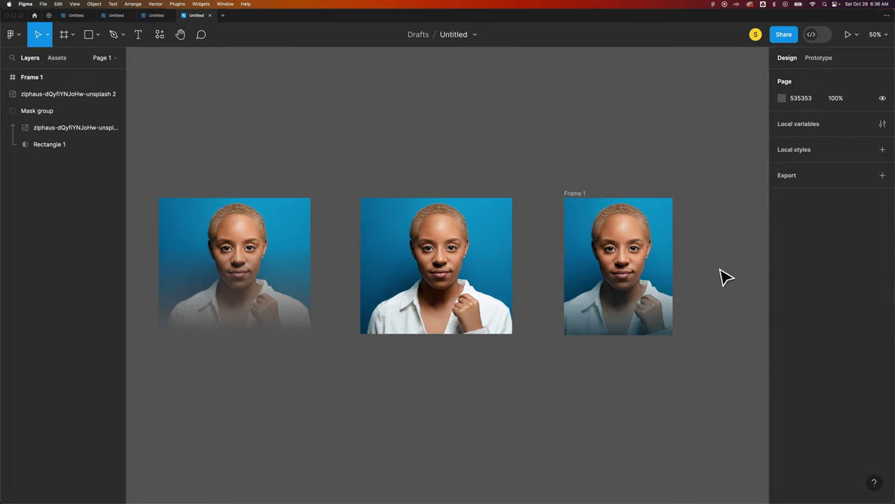